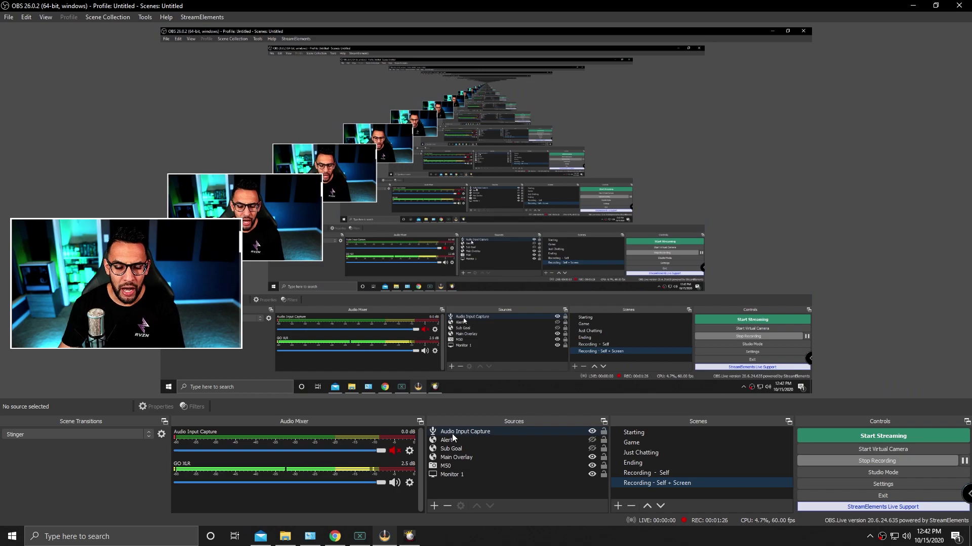
# Open the filters of the Audio Input Capture source, check the available filter types, and view the Noise Gate settings.
pyautogui.rightClick(538, 432)
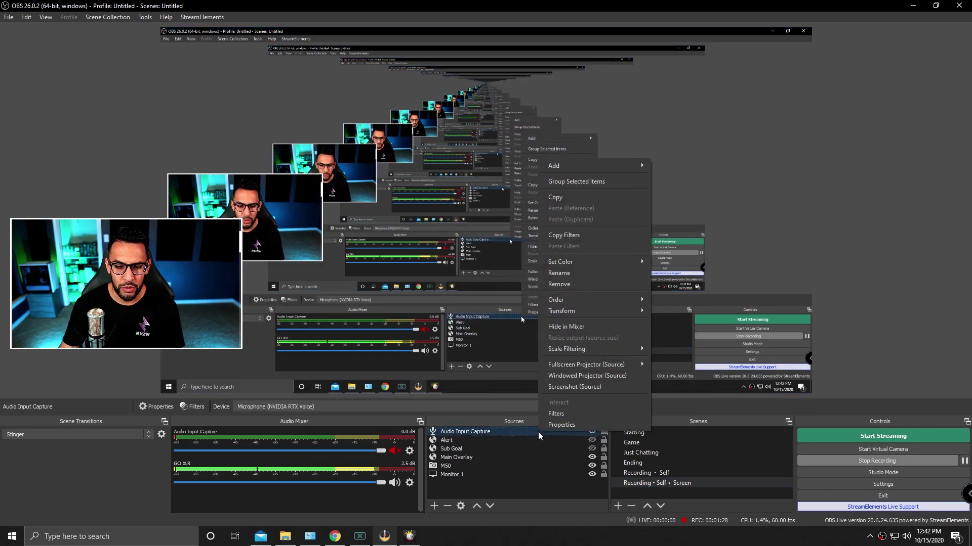
pyautogui.click(565, 420)
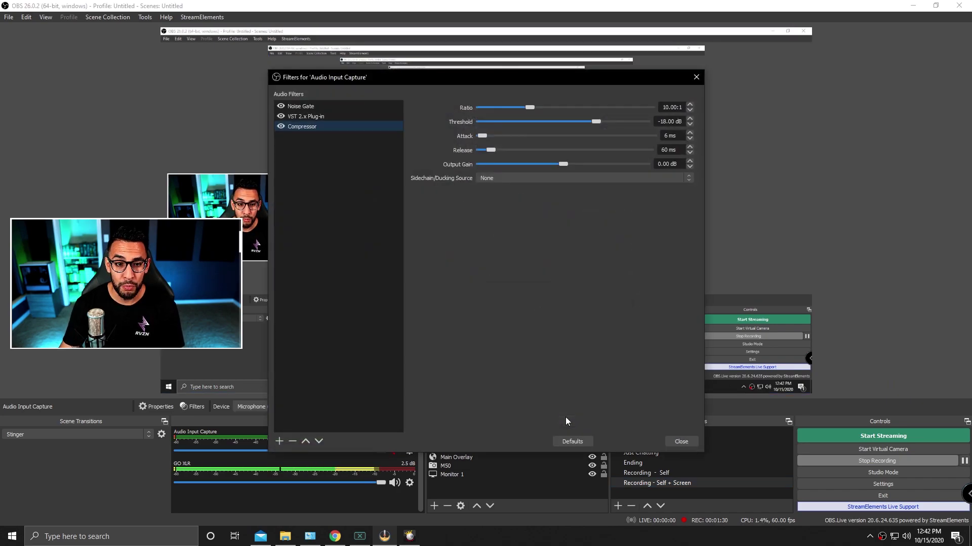
pyautogui.moveTo(478, 80); pyautogui.dragTo(593, 54)
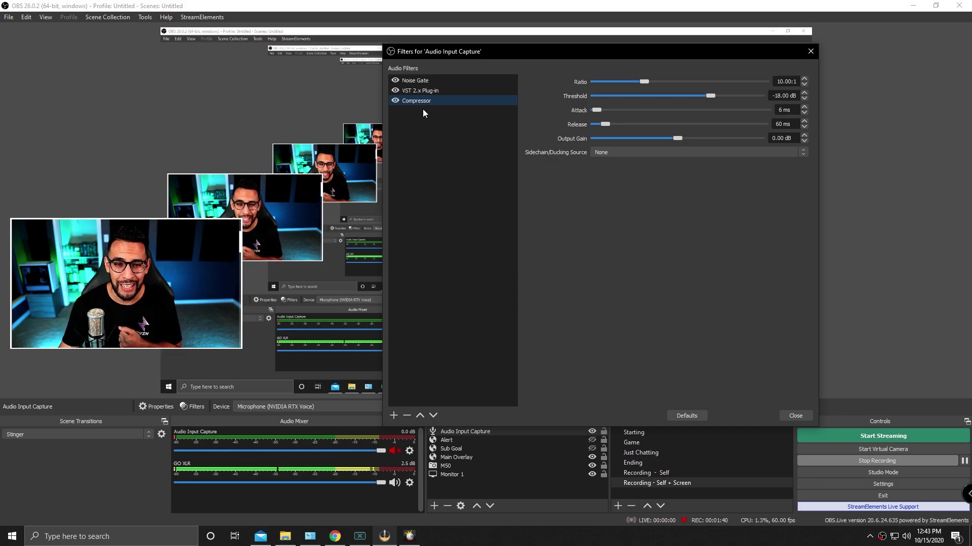
pyautogui.click(393, 415)
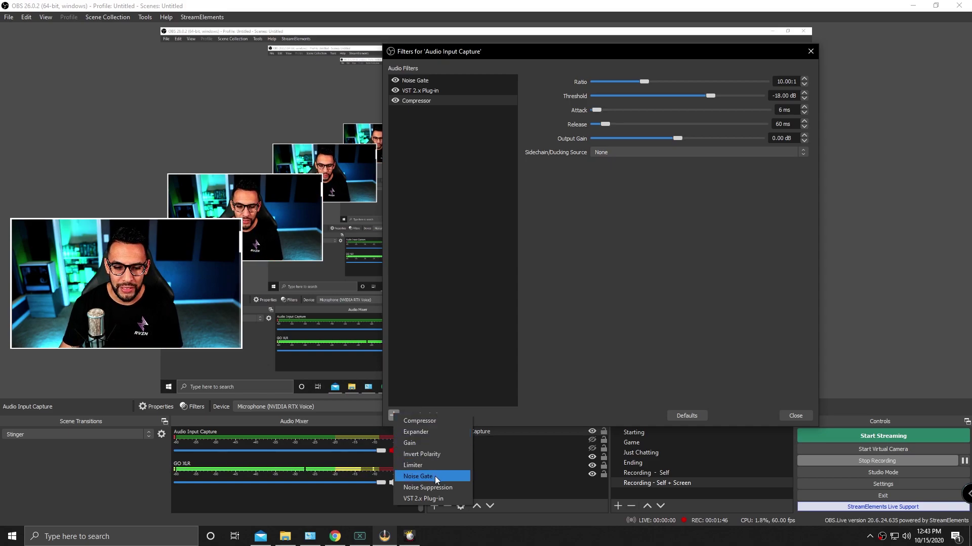
pyautogui.click(445, 82)
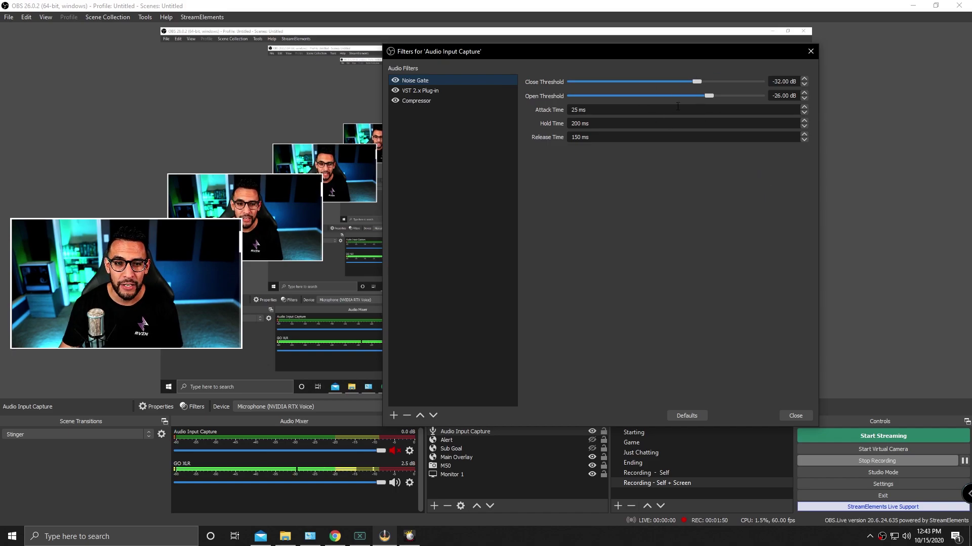
# Choose reaeq-standalone as the plug-in of the VST 2.x filter and open its interface in a clear spot.
pyautogui.click(457, 90)
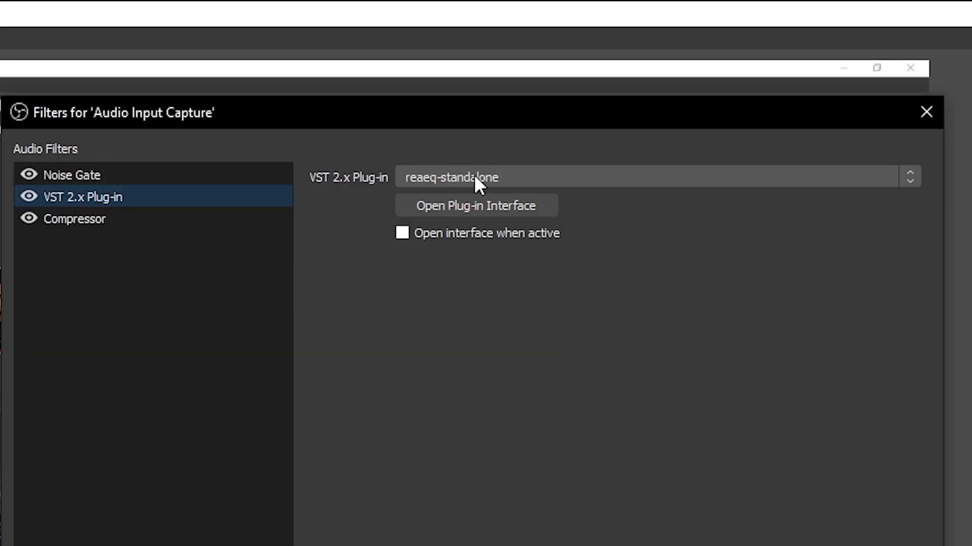
pyautogui.click(478, 185)
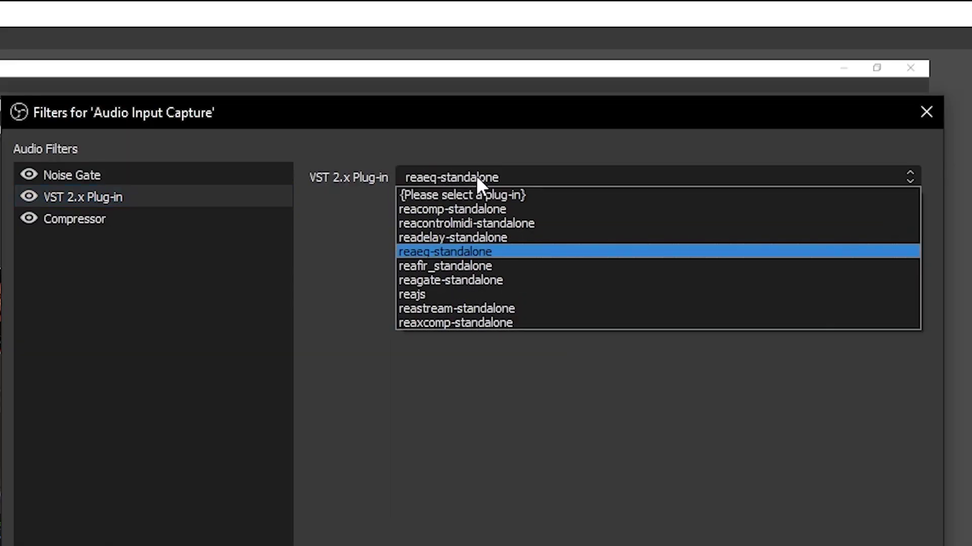
pyautogui.click(457, 253)
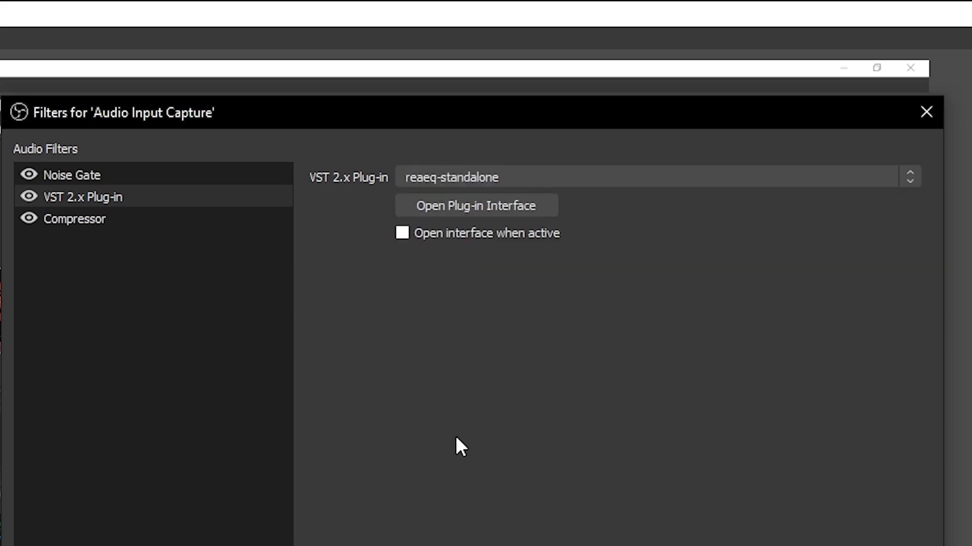
pyautogui.click(490, 210)
pyautogui.moveTo(280, 293); pyautogui.dragTo(499, 244)
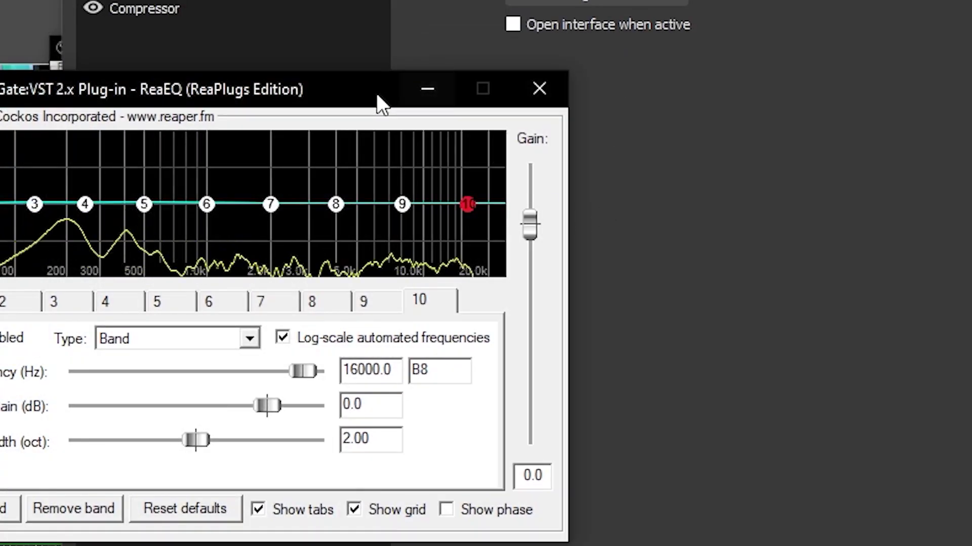
pyautogui.moveTo(626, 39); pyautogui.dragTo(633, 38)
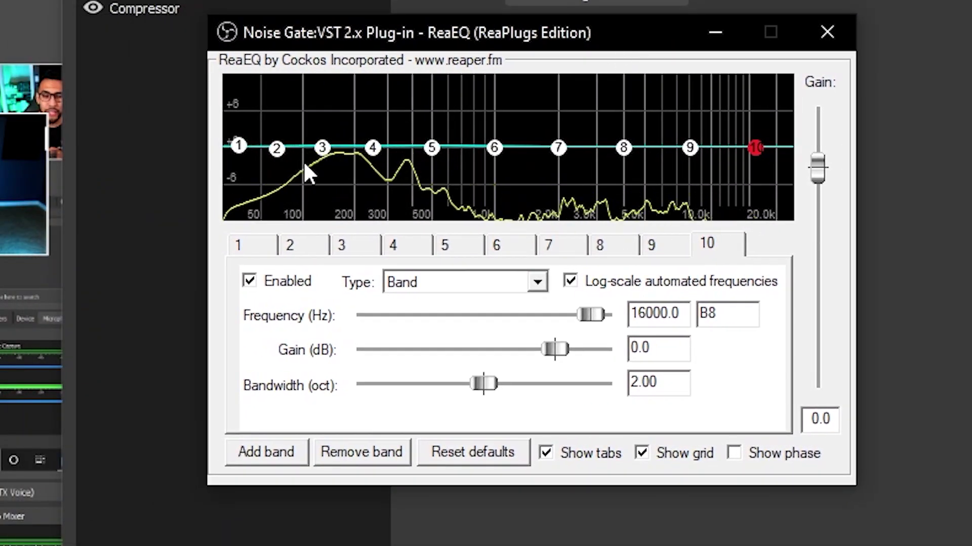
# Add an equalizer band in ReaEQ, set its frequency to 777 Hz, and close the plug-in window.
pyautogui.moveTo(323, 155)
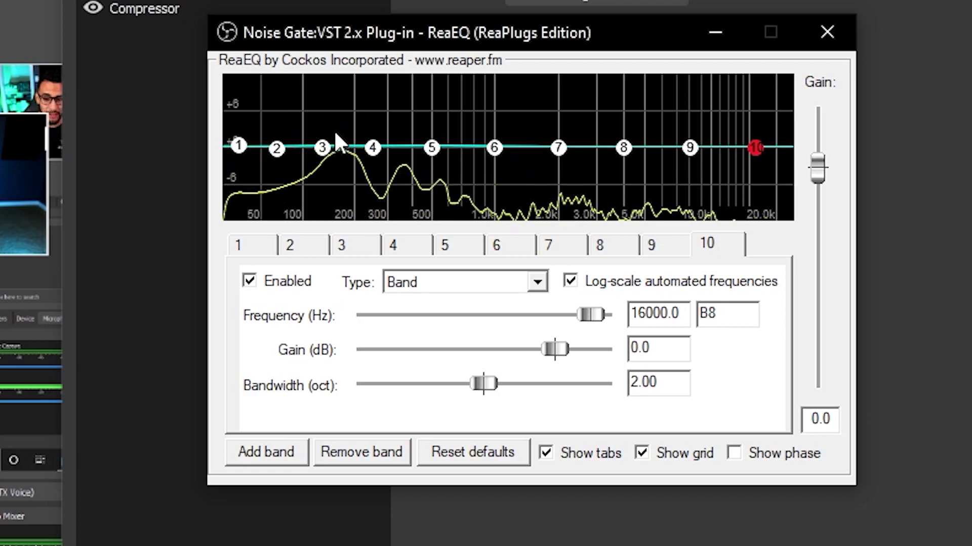
pyautogui.moveTo(240, 148)
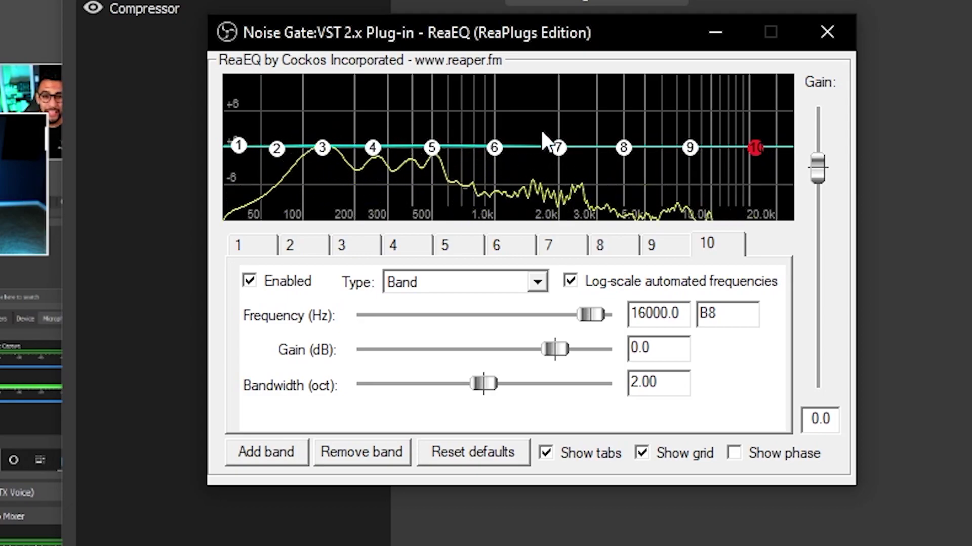
pyautogui.click(268, 452)
pyautogui.moveTo(460, 148); pyautogui.dragTo(531, 161)
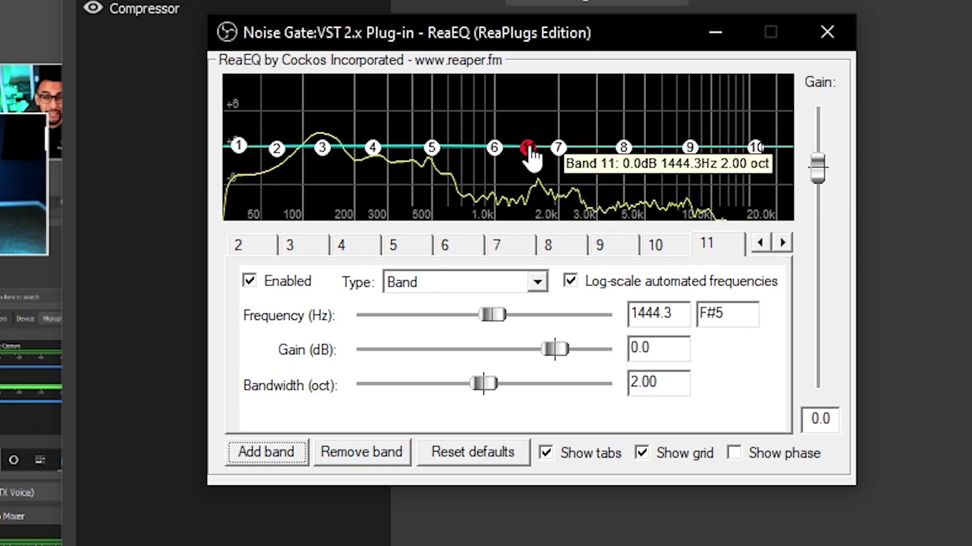
pyautogui.doubleClick(652, 311)
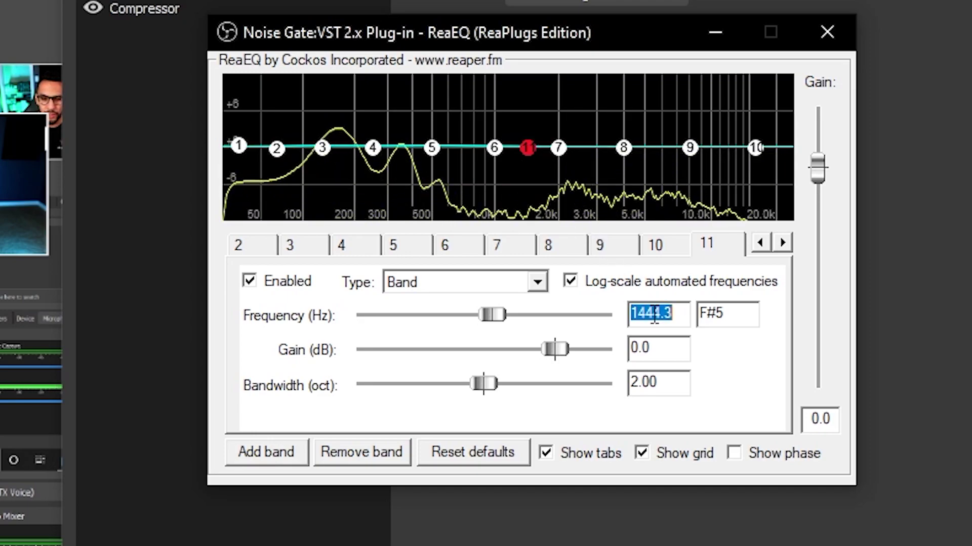
pyautogui.write('777')
pyautogui.press('Return')
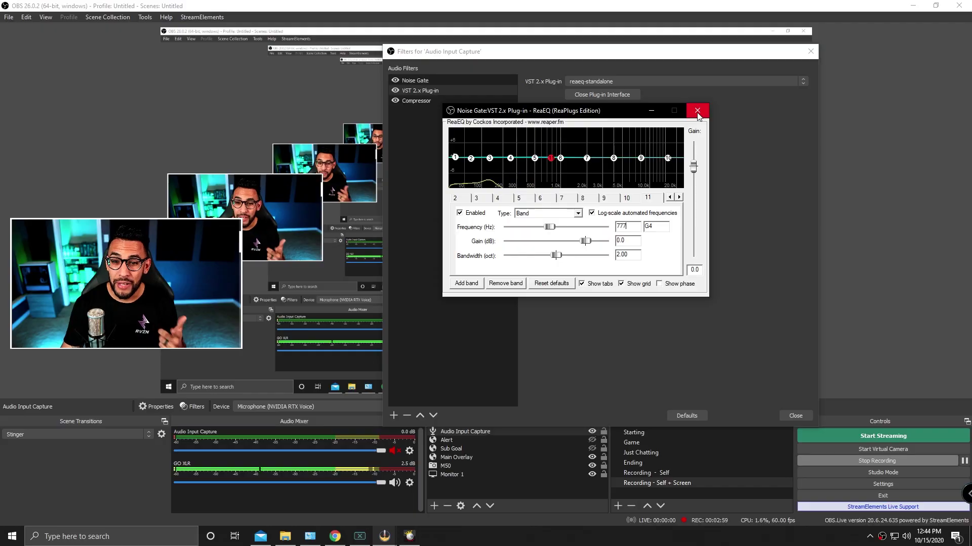
pyautogui.click(694, 110)
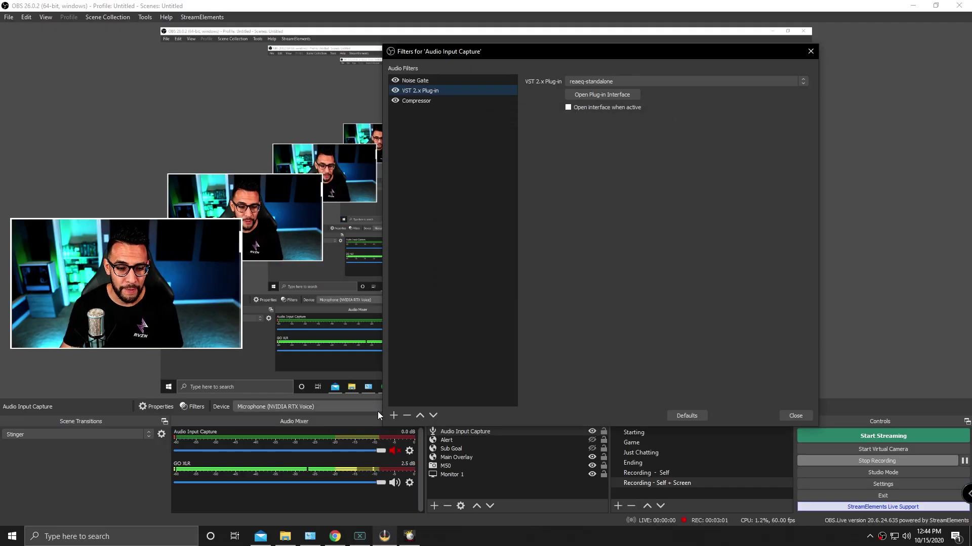
# Check the list of addable audio filters and review the existing Compressor and Noise Gate settings.
pyautogui.click(393, 415)
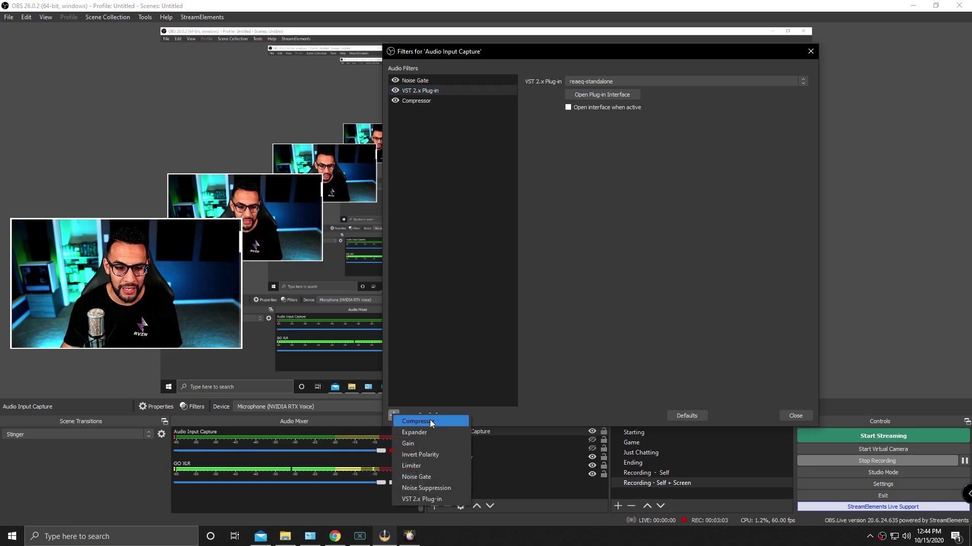
pyautogui.click(459, 190)
pyautogui.click(439, 101)
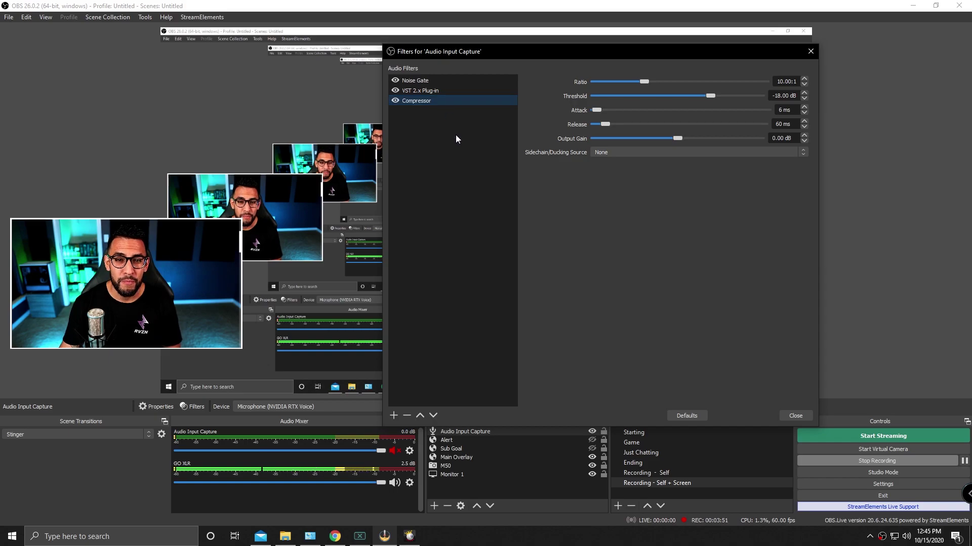
pyautogui.click(465, 80)
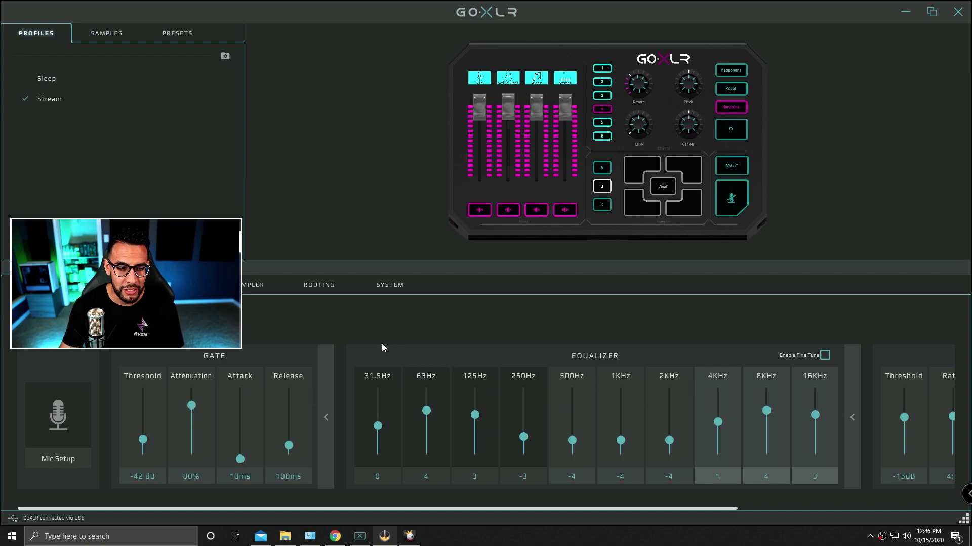
# In the GoXLR app, look through the microphone's gate, equalizer, compressor and de-esser settings.
pyautogui.hscroll(2, 612, 392)
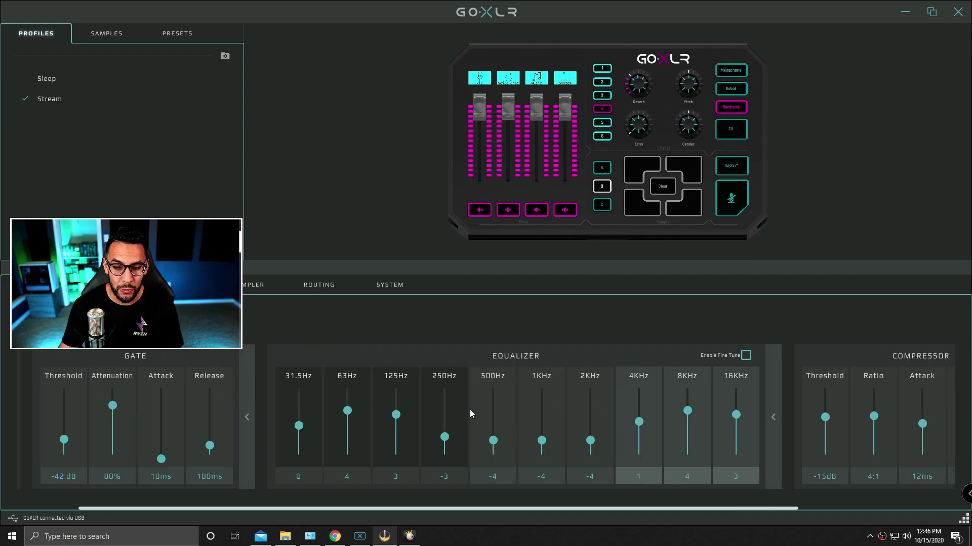
pyautogui.hscroll(4, 579, 428)
pyautogui.hscroll(1, 745, 429)
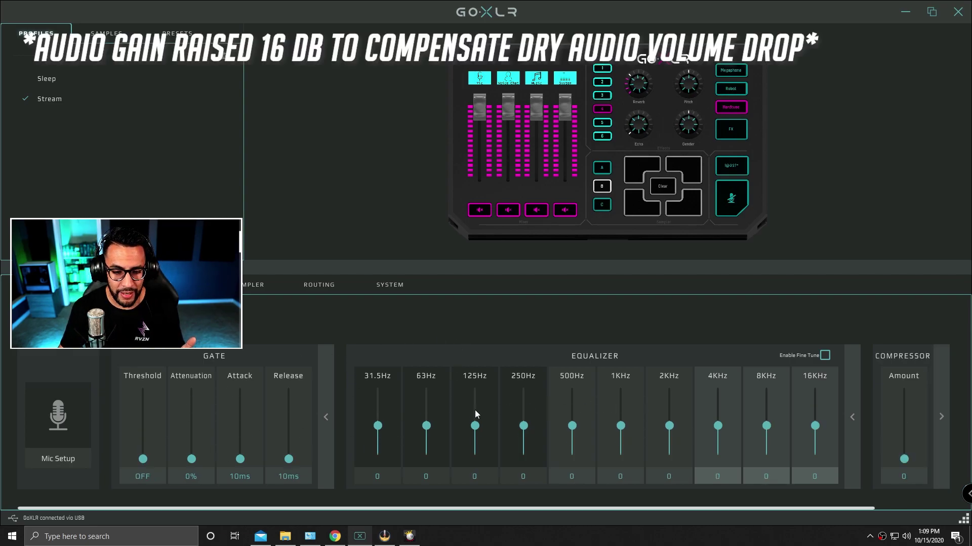
pyautogui.hscroll(2, 324, 423)
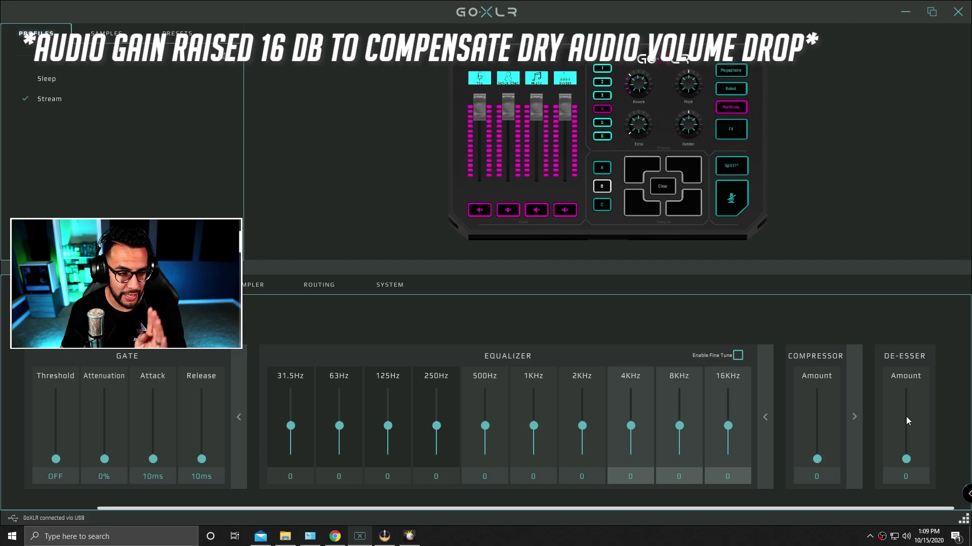
pyautogui.hscroll(-2, 609, 437)
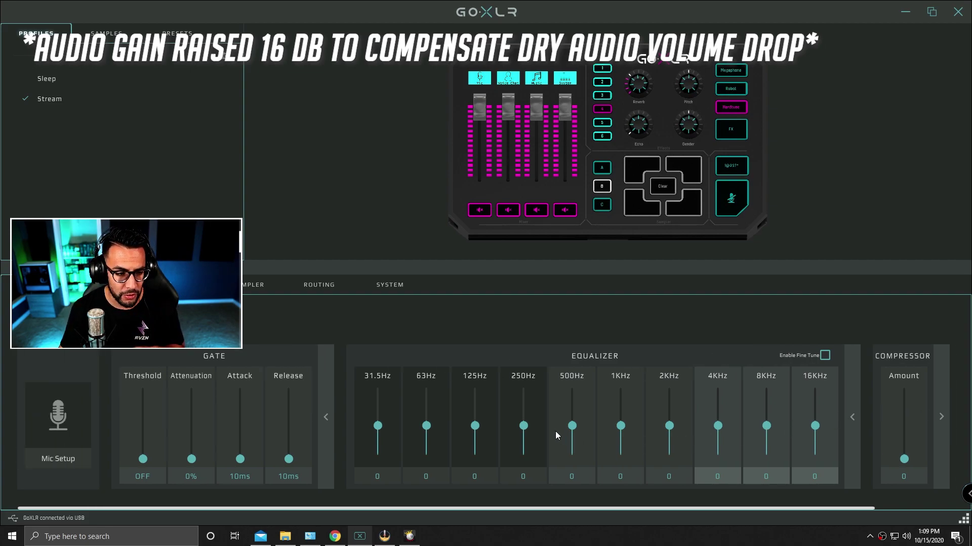
# Set the gain of the condenser microphone to 33 dB in the mic setup and confirm it.
pyautogui.click(59, 460)
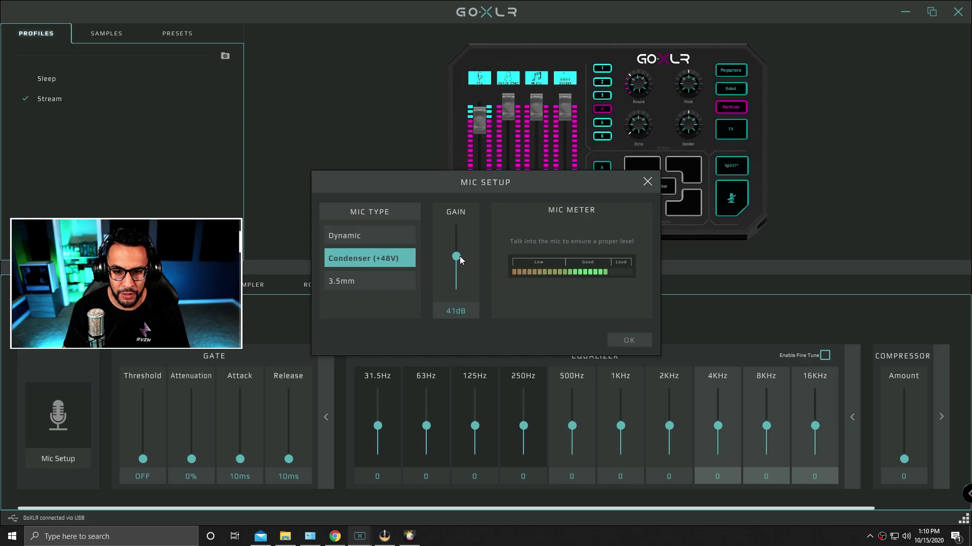
pyautogui.moveTo(460, 258); pyautogui.dragTo(461, 268)
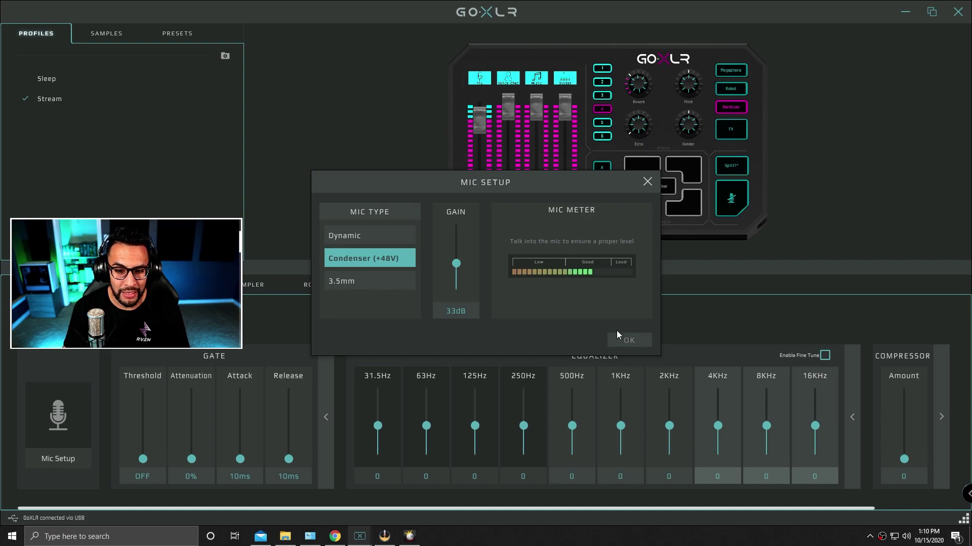
pyautogui.click(628, 340)
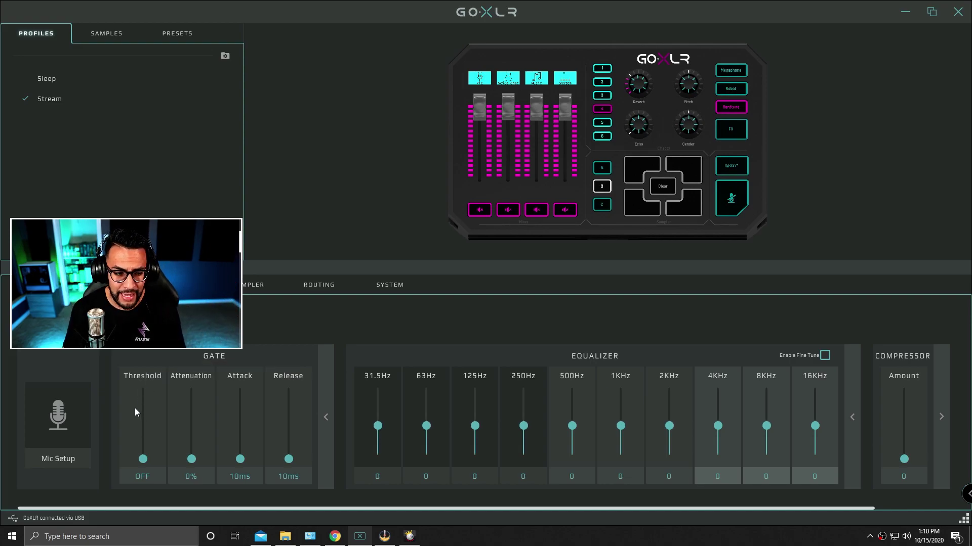
# Set the gate's attenuation to 100% and fine-tune its threshold to -42 dB.
pyautogui.moveTo(191, 378)
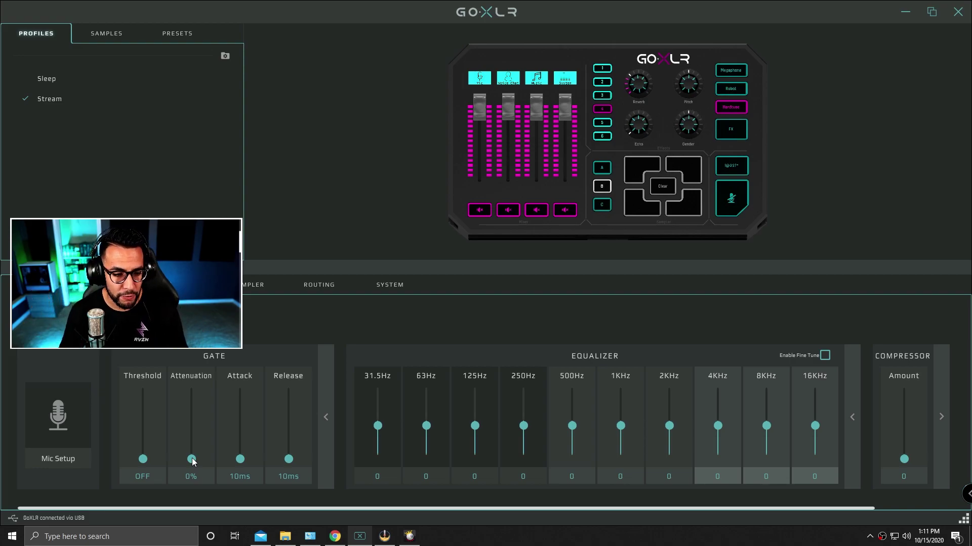
pyautogui.moveTo(187, 418); pyautogui.dragTo(188, 381)
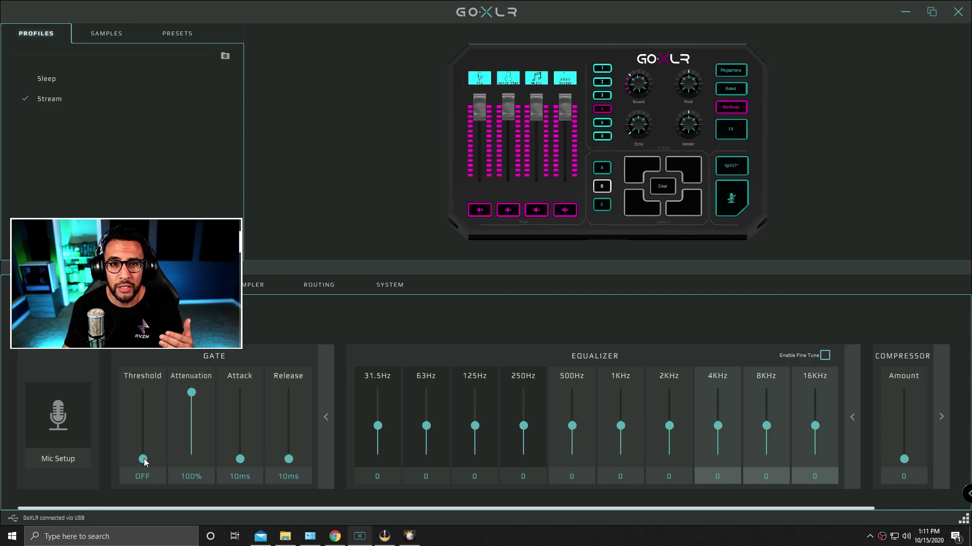
pyautogui.moveTo(144, 459); pyautogui.dragTo(147, 428)
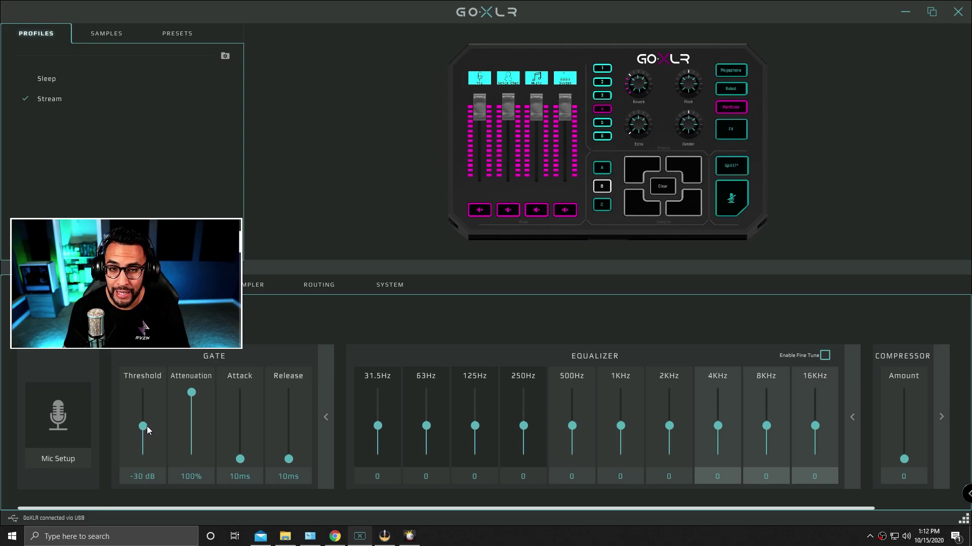
pyautogui.moveTo(147, 428); pyautogui.dragTo(144, 442)
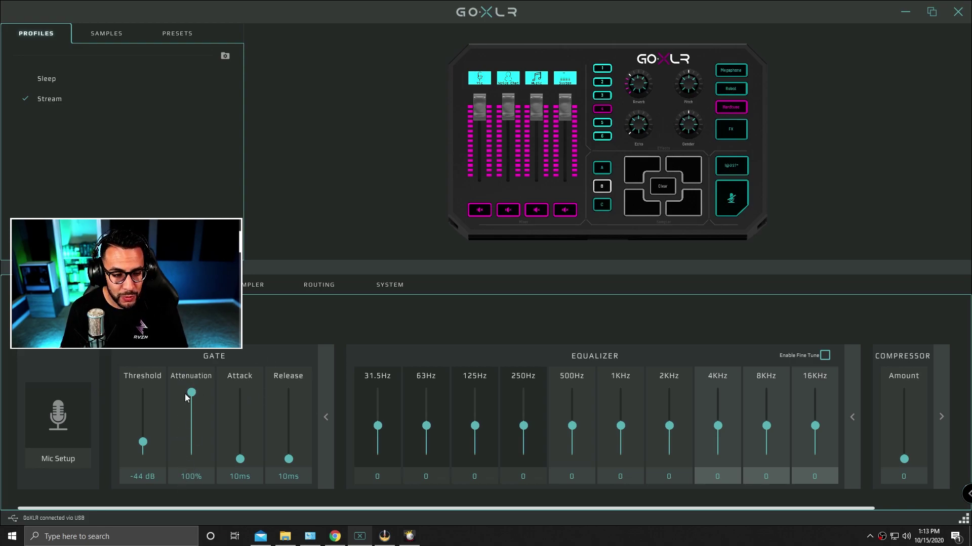
pyautogui.press('Up')
pyautogui.press('Up')
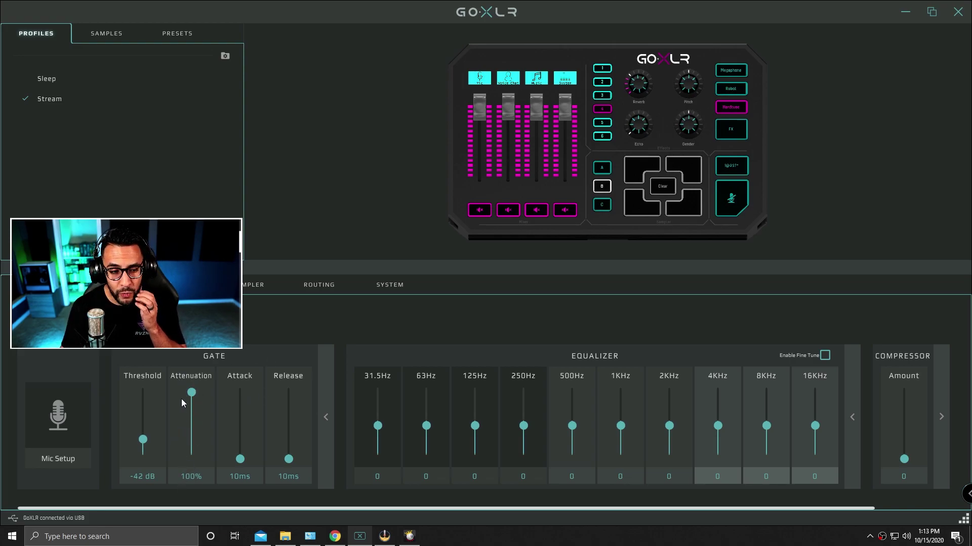
# Reduce the gate's attenuation to 80% and set its release to 250 ms.
pyautogui.moveTo(187, 378)
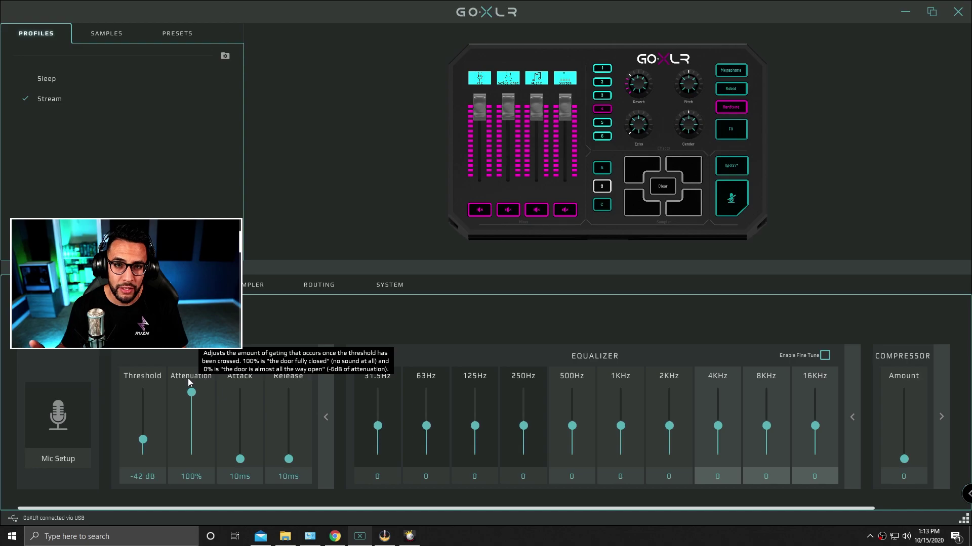
pyautogui.moveTo(191, 392); pyautogui.dragTo(192, 407)
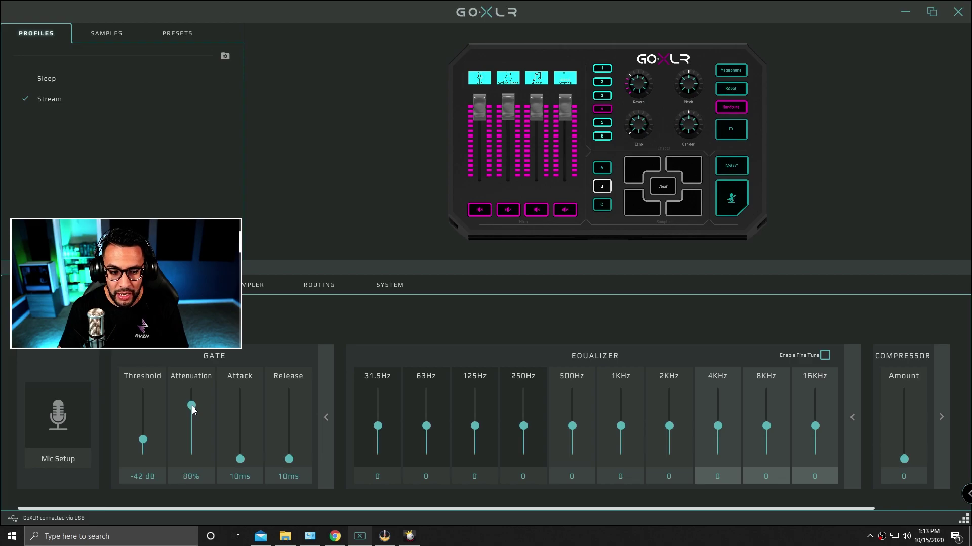
pyautogui.moveTo(285, 460); pyautogui.dragTo(289, 431)
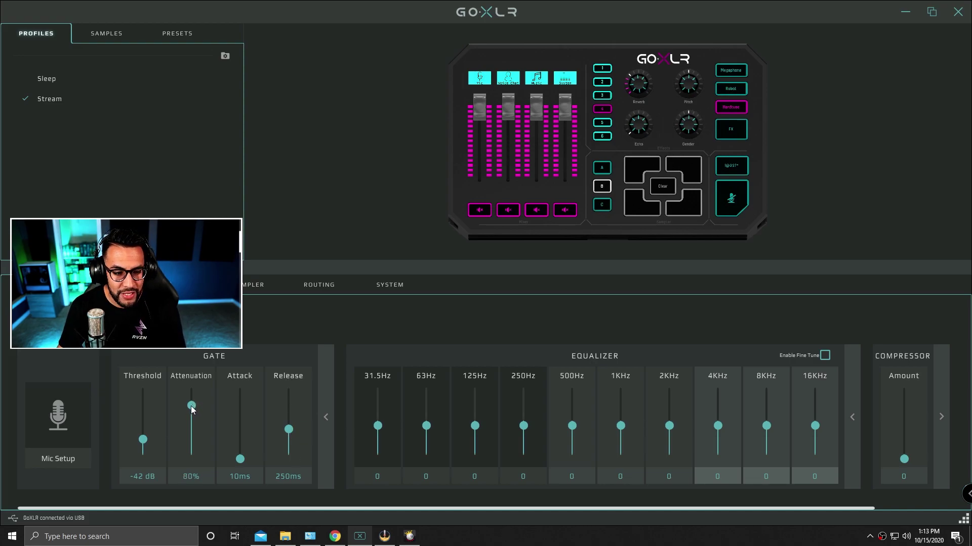
pyautogui.moveTo(191, 406); pyautogui.dragTo(192, 406)
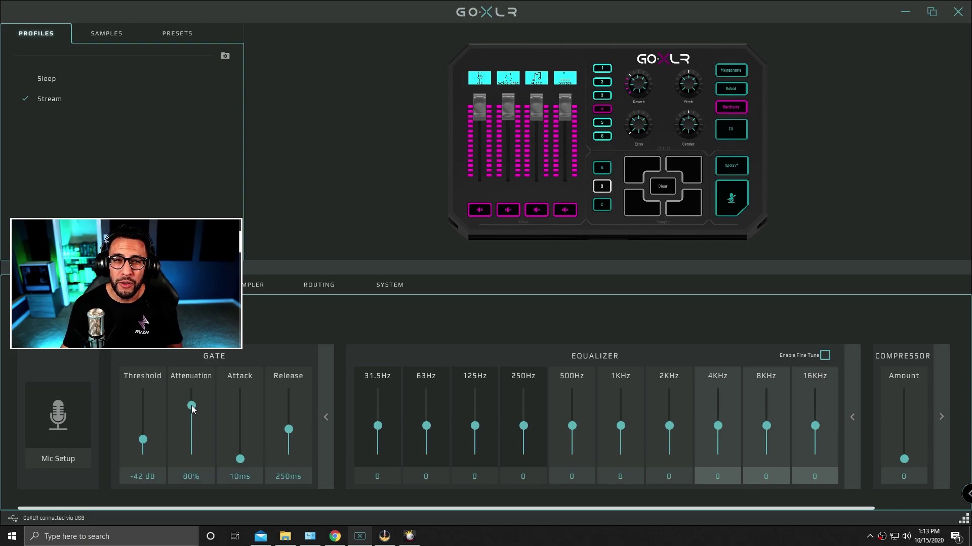
# Fine-tune the gate to an attenuation of 75%, an attack of 10 ms and a release of 100 ms.
pyautogui.moveTo(192, 407); pyautogui.dragTo(191, 390)
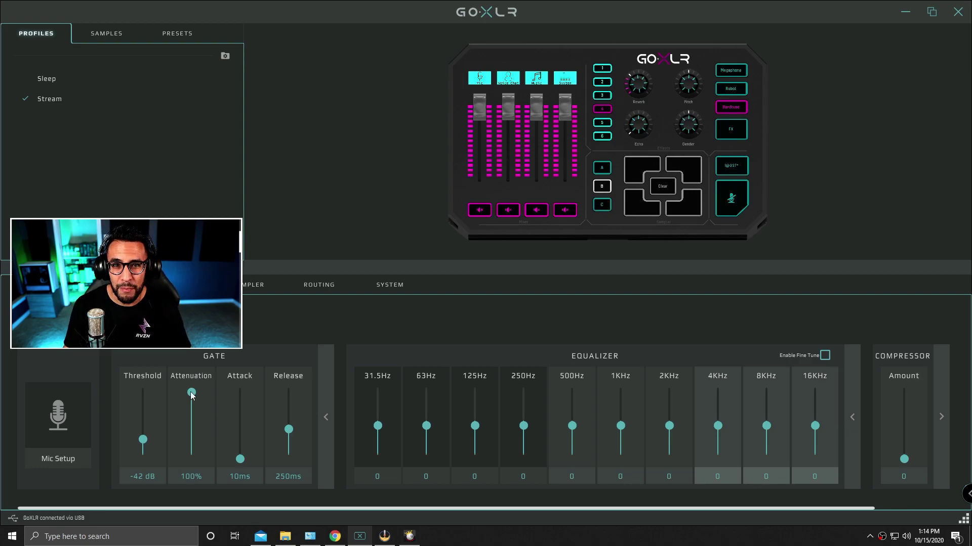
pyautogui.moveTo(191, 393); pyautogui.dragTo(192, 401)
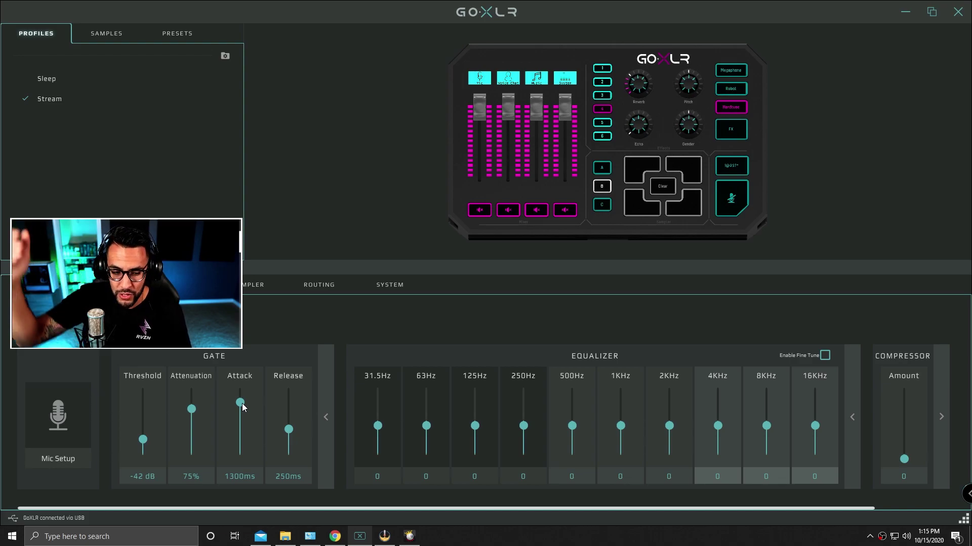
pyautogui.moveTo(241, 406); pyautogui.dragTo(242, 463)
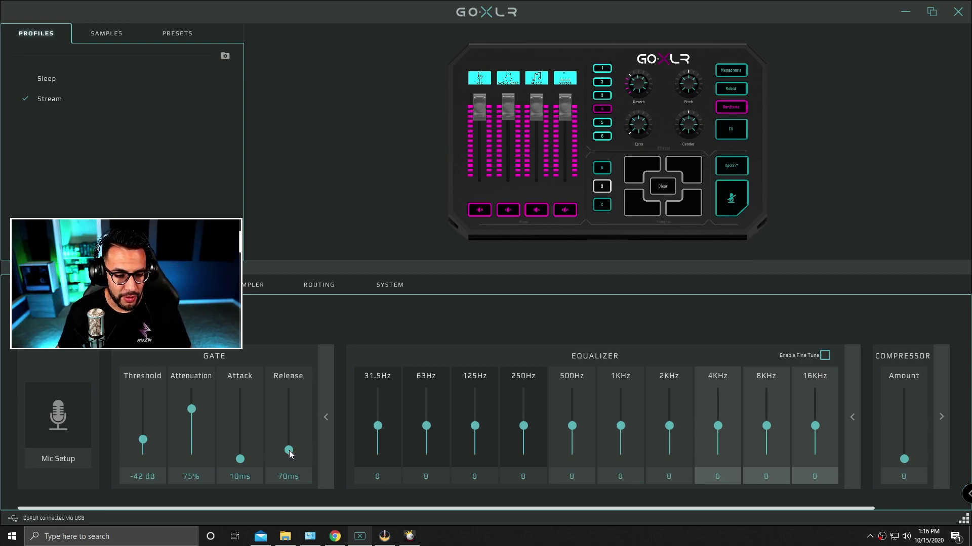
pyautogui.moveTo(289, 450); pyautogui.dragTo(283, 447)
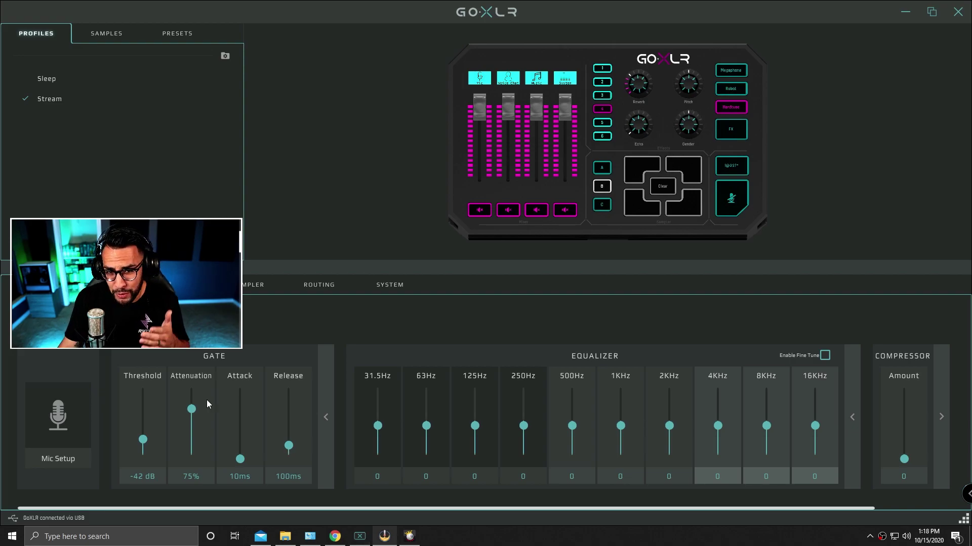
# Try out strong changes on the equalizer's 31.5 Hz, 63 Hz and 125 Hz bands and return them to 0.
pyautogui.hscroll(3, 445, 403)
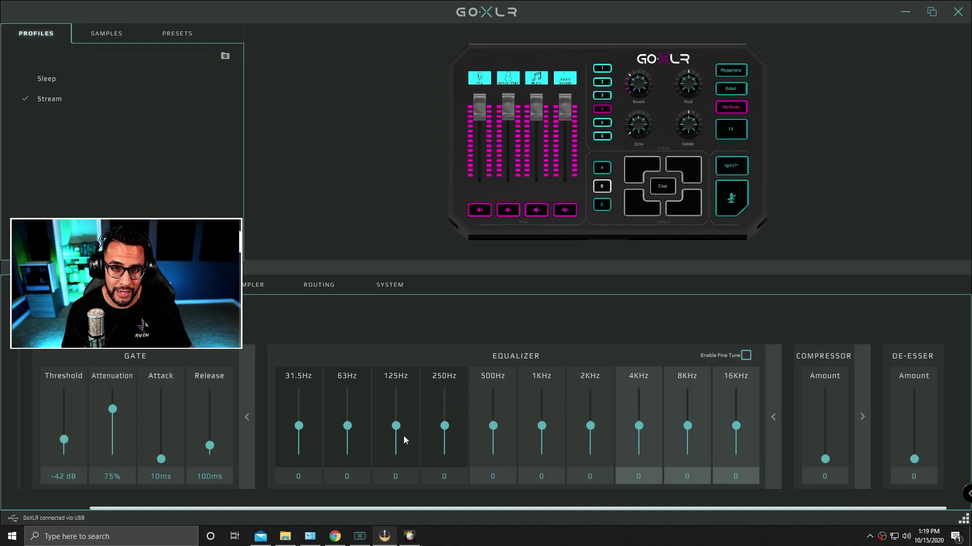
pyautogui.hscroll(1, 412, 425)
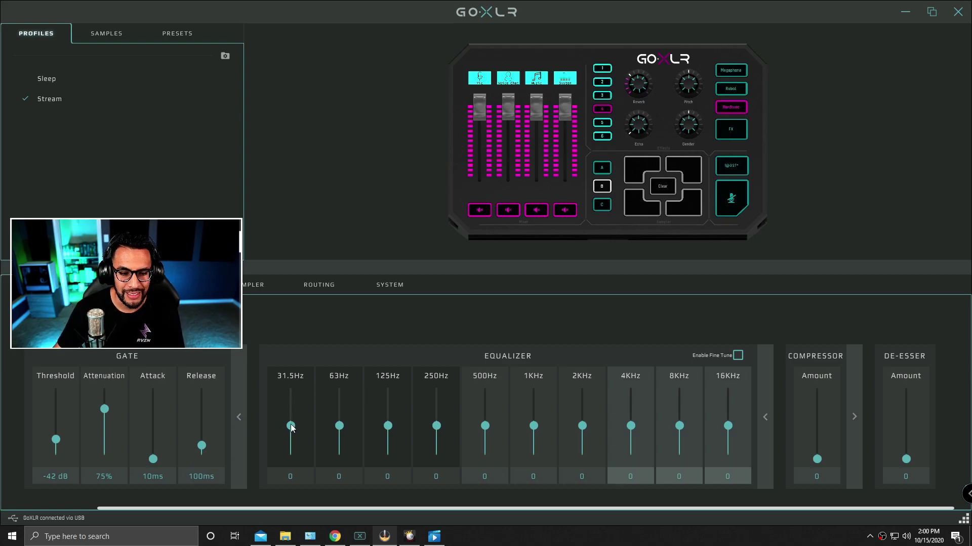
pyautogui.moveTo(292, 427); pyautogui.dragTo(296, 405)
pyautogui.moveTo(298, 459); pyautogui.dragTo(297, 430)
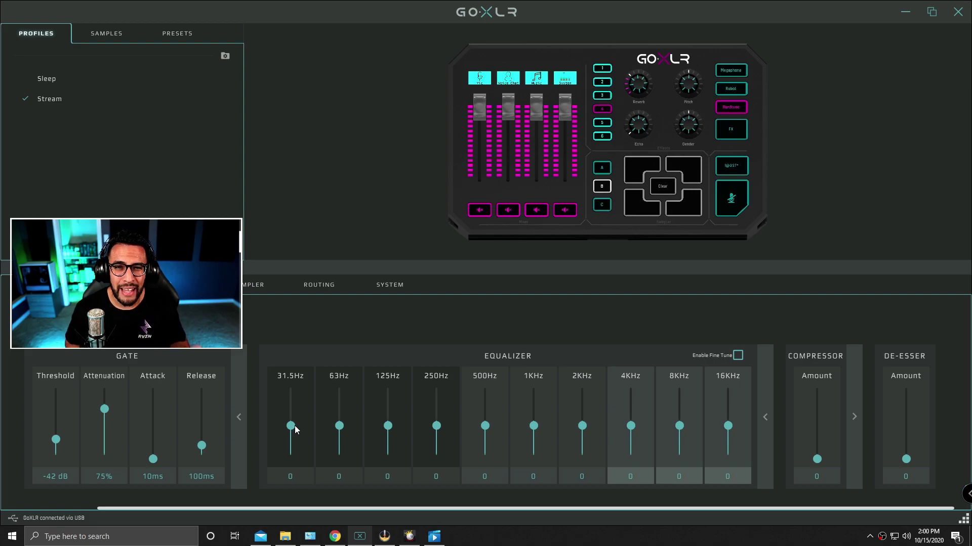
pyautogui.moveTo(296, 429)
pyautogui.mouseDown()
pyautogui.moveTo(298, 459)
pyautogui.moveTo(295, 407)
pyautogui.moveTo(296, 430)
pyautogui.mouseUp()
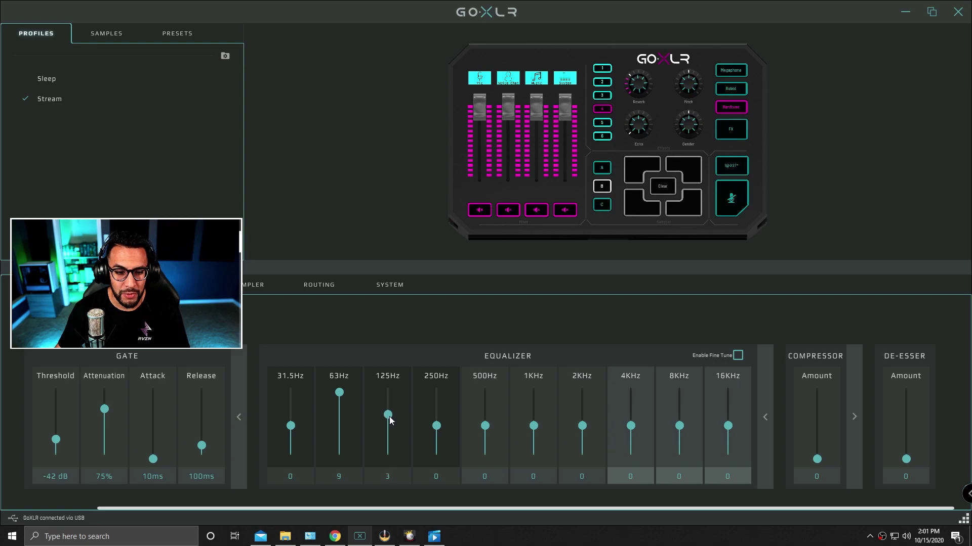
pyautogui.moveTo(340, 394); pyautogui.dragTo(342, 429)
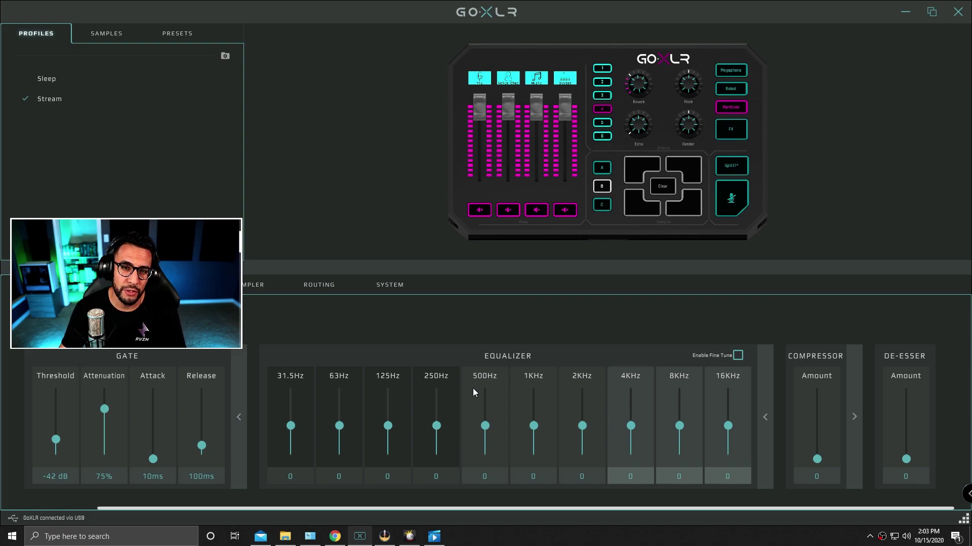
# Try extreme boosts and cuts on the 250 Hz and 500 Hz bands and settle on -2 and -4 respectively.
pyautogui.moveTo(436, 426); pyautogui.dragTo(436, 389)
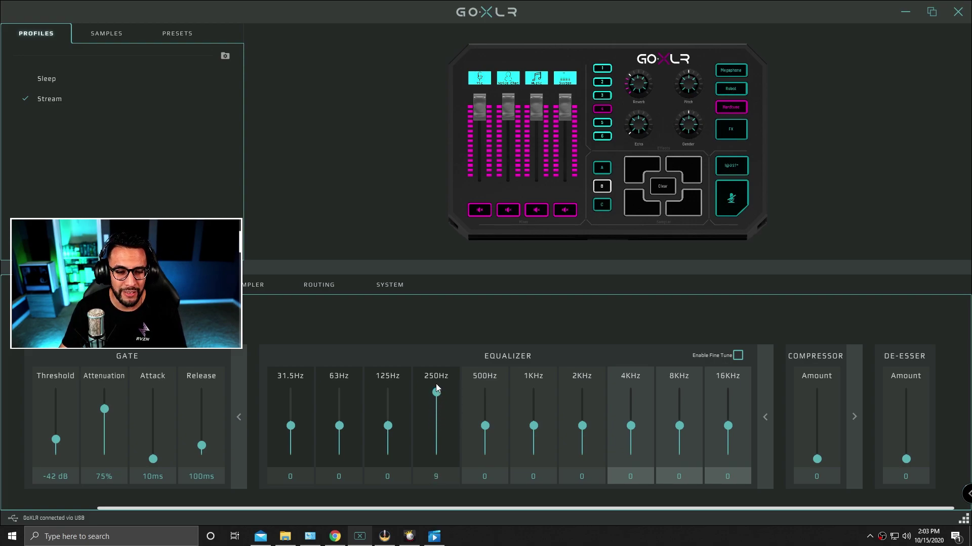
pyautogui.moveTo(485, 426); pyautogui.dragTo(486, 394)
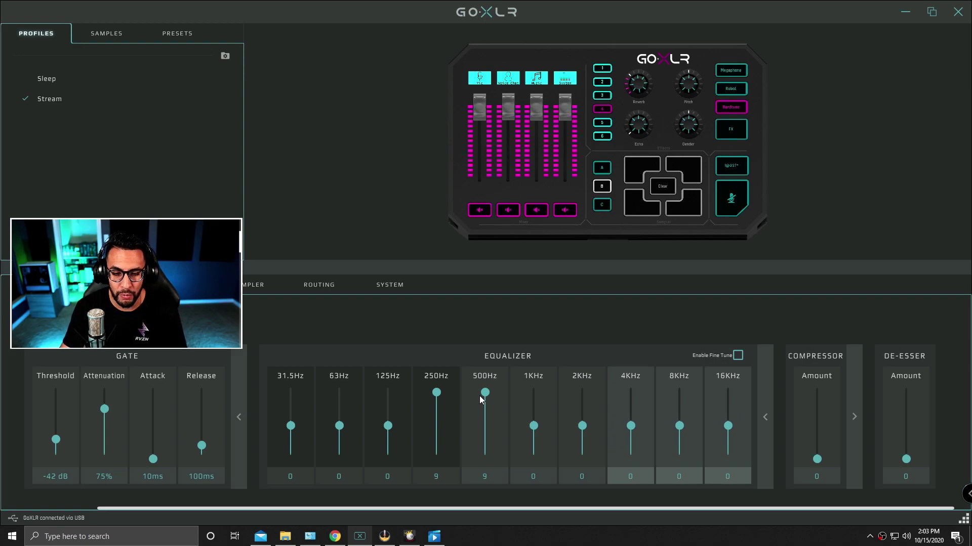
pyautogui.doubleClick(436, 394)
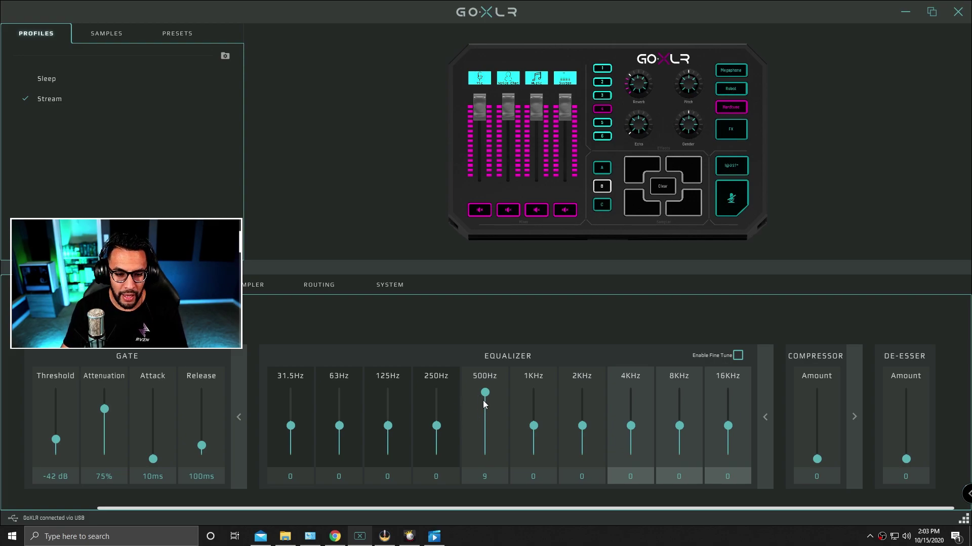
pyautogui.moveTo(436, 427); pyautogui.dragTo(437, 456)
pyautogui.moveTo(485, 426); pyautogui.dragTo(484, 464)
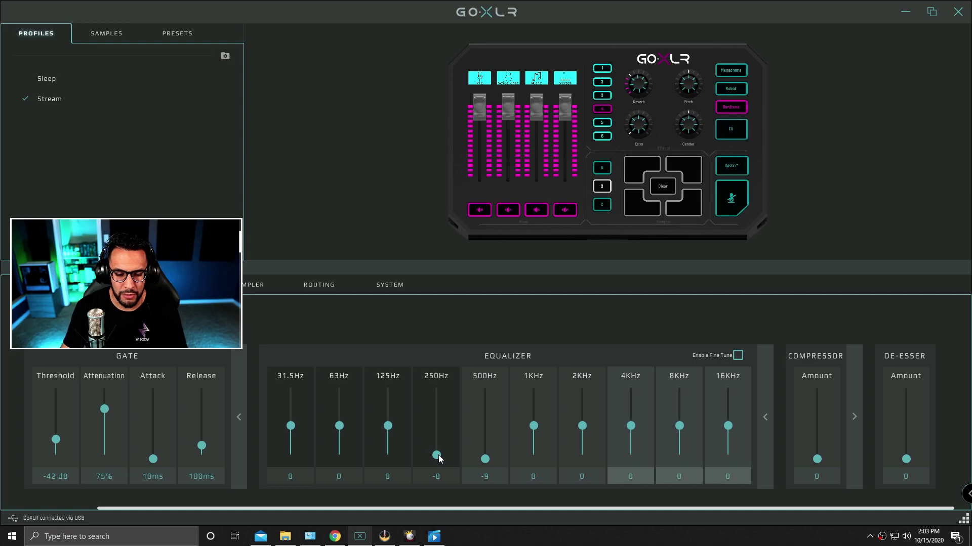
pyautogui.moveTo(439, 458); pyautogui.dragTo(437, 433)
pyautogui.moveTo(485, 459); pyautogui.dragTo(485, 443)
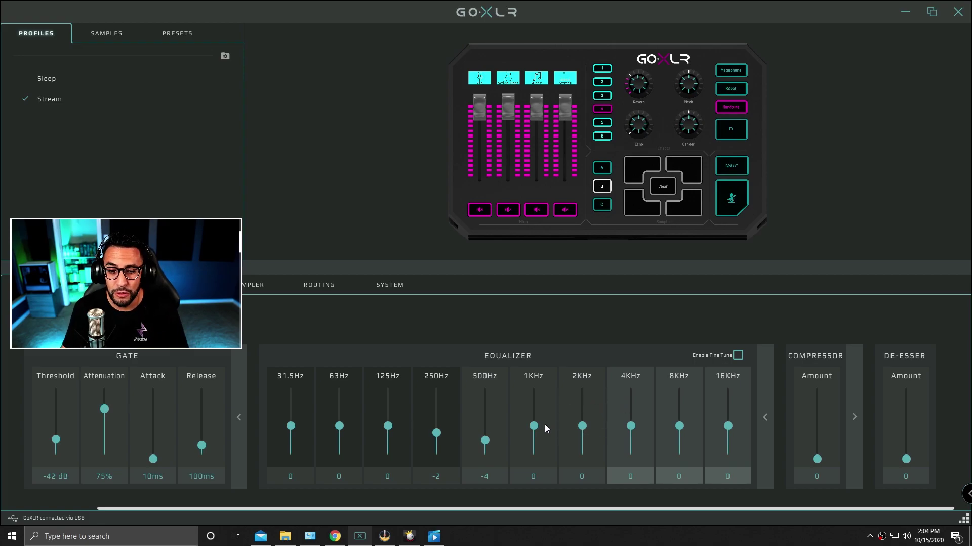
# Try strong boosts and cuts on the 1 kHz and 2 kHz bands and set both to -4, leaving 4 kHz at 0.
pyautogui.moveTo(535, 416); pyautogui.dragTo(536, 395)
pyautogui.moveTo(582, 426); pyautogui.dragTo(585, 419)
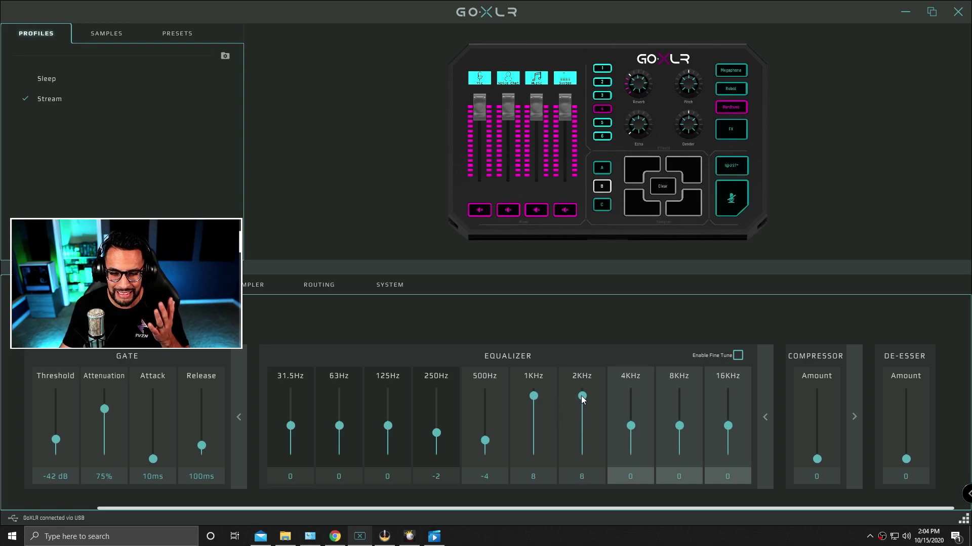
pyautogui.moveTo(582, 395); pyautogui.dragTo(582, 426)
pyautogui.moveTo(535, 398); pyautogui.dragTo(536, 450)
pyautogui.moveTo(582, 425); pyautogui.dragTo(582, 450)
pyautogui.moveTo(630, 426); pyautogui.dragTo(629, 452)
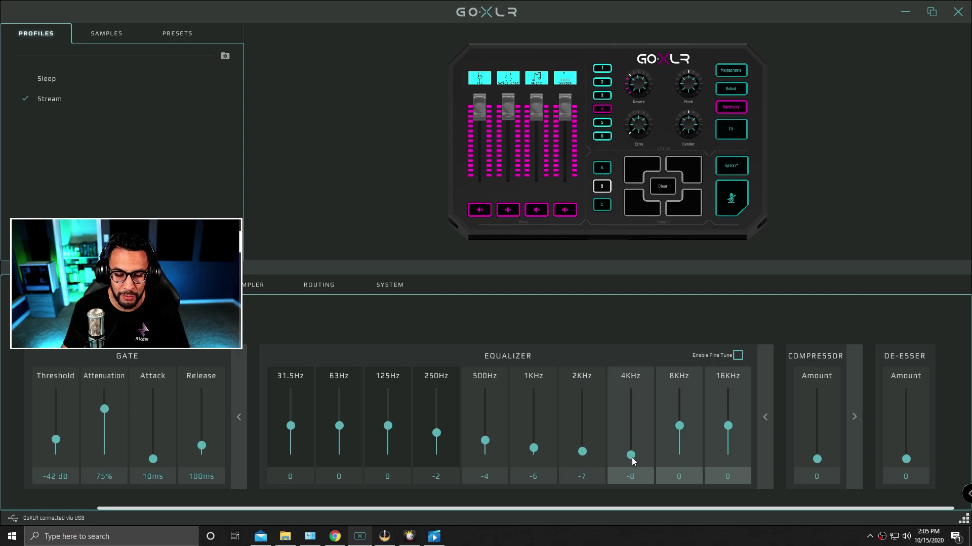
pyautogui.moveTo(629, 451); pyautogui.dragTo(631, 427)
pyautogui.moveTo(582, 451); pyautogui.dragTo(582, 426)
pyautogui.moveTo(533, 448); pyautogui.dragTo(581, 440)
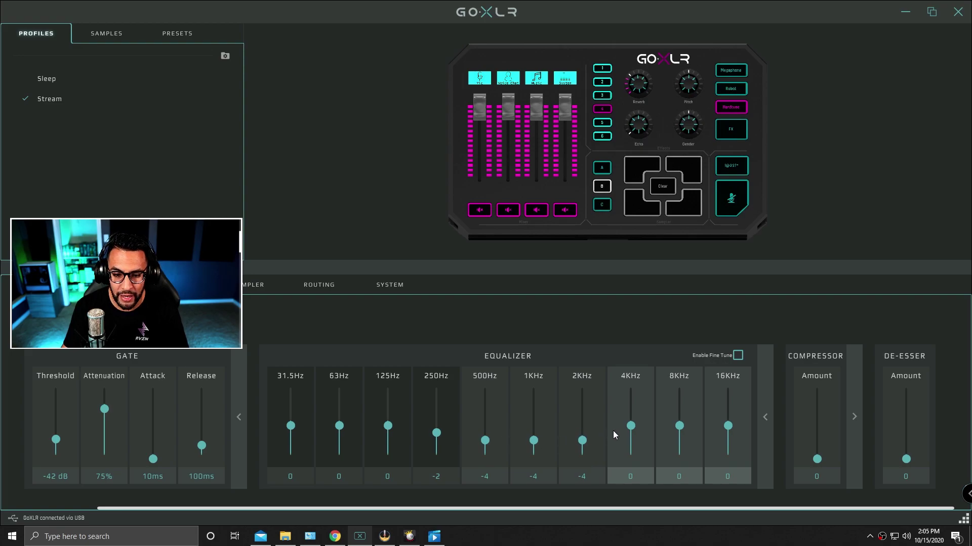
# Try out cuts and boosts on the 4 kHz, 8 kHz and 16 kHz equalizer bands and return them to 0.
pyautogui.moveTo(683, 428)
pyautogui.mouseDown()
pyautogui.moveTo(685, 404)
pyautogui.moveTo(678, 428)
pyautogui.mouseUp()
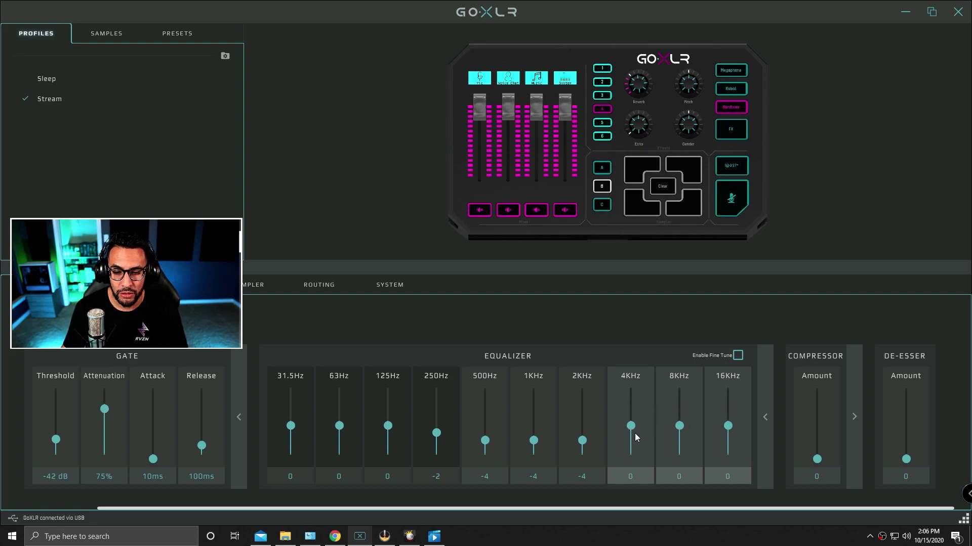
pyautogui.moveTo(631, 427); pyautogui.dragTo(633, 451)
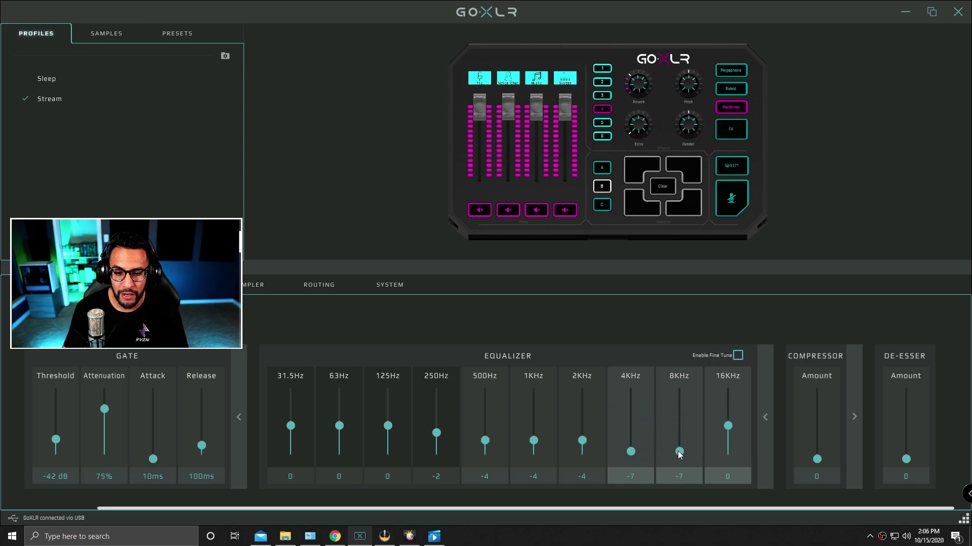
pyautogui.moveTo(631, 452); pyautogui.dragTo(633, 427)
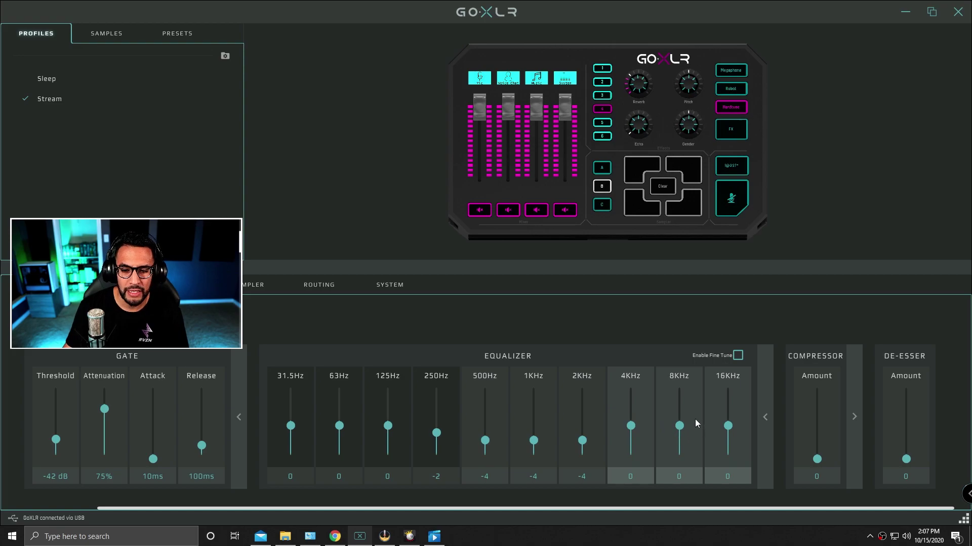
pyautogui.moveTo(679, 426); pyautogui.dragTo(679, 400)
pyautogui.click(631, 422)
pyautogui.moveTo(632, 423); pyautogui.dragTo(630, 393)
pyautogui.moveTo(731, 403); pyautogui.dragTo(730, 425)
pyautogui.moveTo(679, 400); pyautogui.dragTo(680, 428)
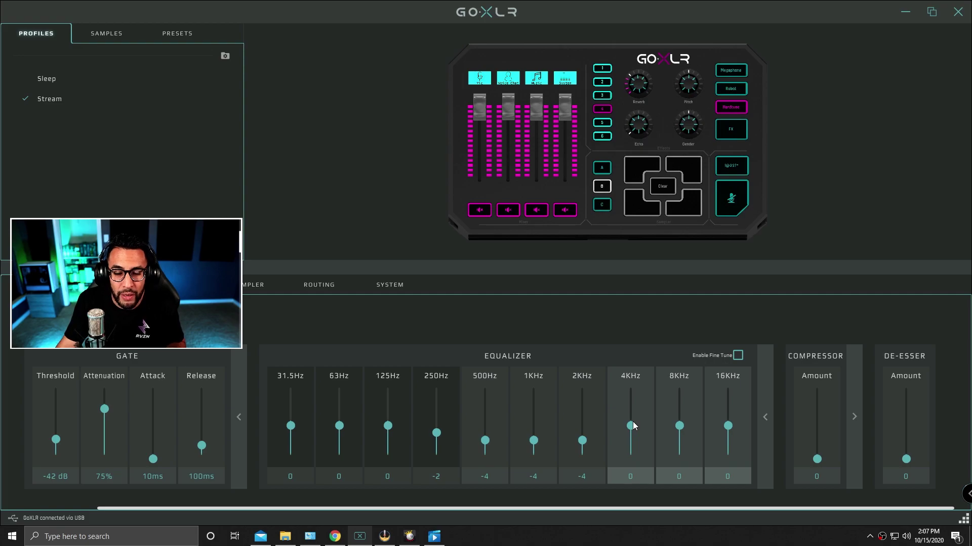
pyautogui.moveTo(633, 422)
pyautogui.mouseDown()
pyautogui.moveTo(634, 464)
pyautogui.moveTo(631, 427)
pyautogui.mouseUp()
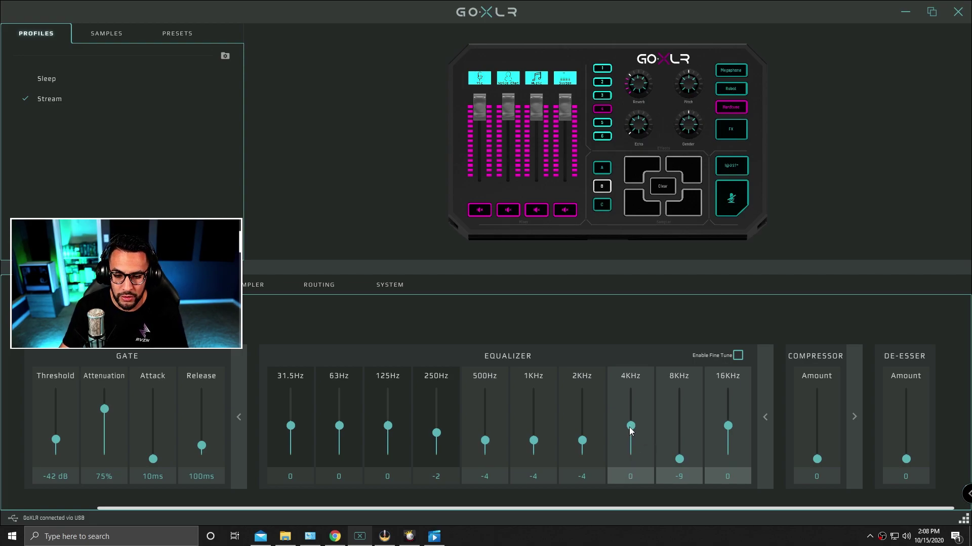
pyautogui.moveTo(680, 458); pyautogui.dragTo(681, 431)
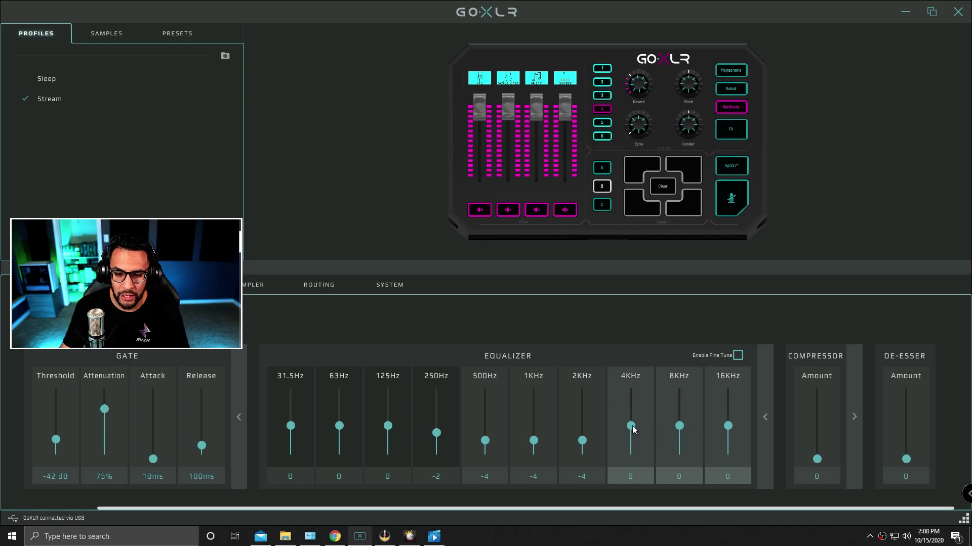
# Boost the equalizer's high bands by setting 4 kHz to 1, 8 kHz to 4 and 16 kHz to 3.
pyautogui.moveTo(632, 426); pyautogui.dragTo(632, 422)
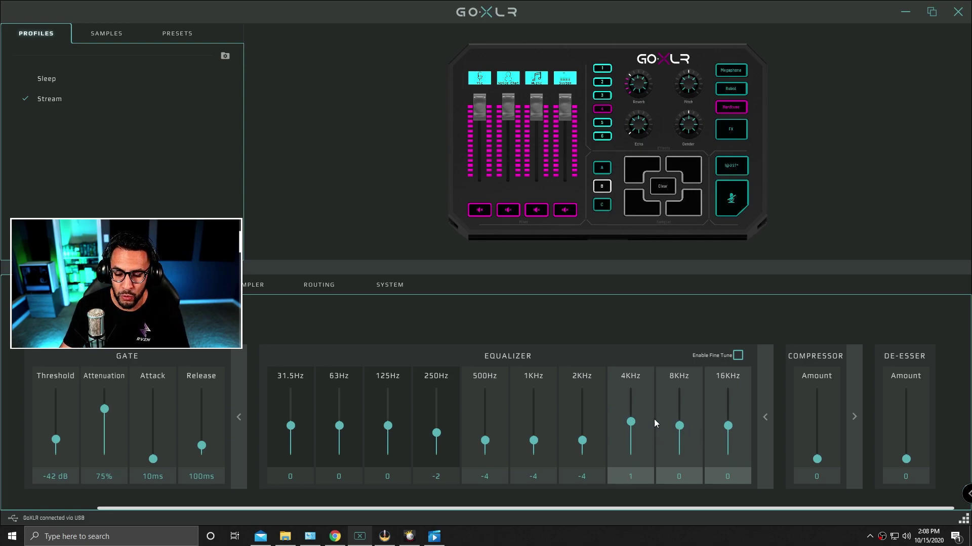
pyautogui.moveTo(682, 421); pyautogui.dragTo(681, 417)
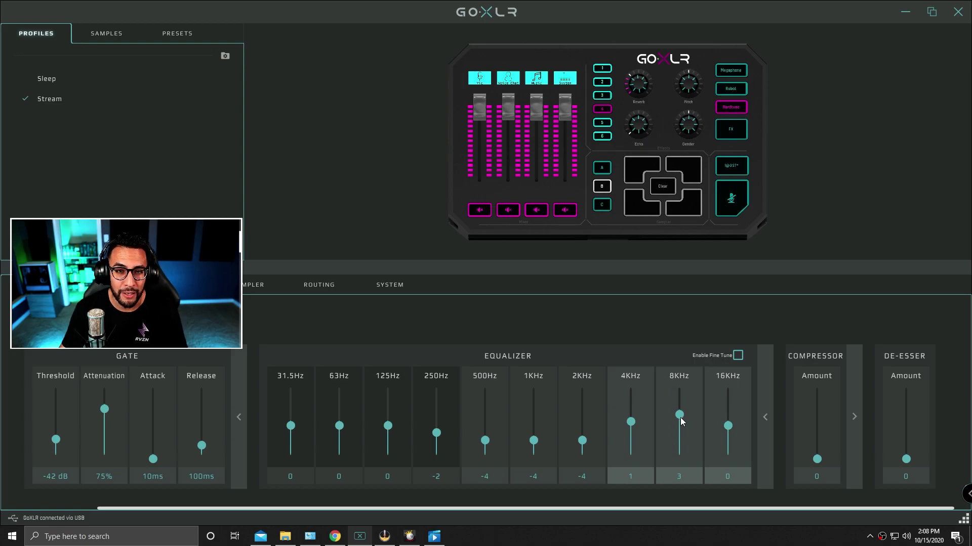
pyautogui.moveTo(683, 406)
pyautogui.mouseDown()
pyautogui.moveTo(683, 452)
pyautogui.moveTo(683, 420)
pyautogui.mouseUp()
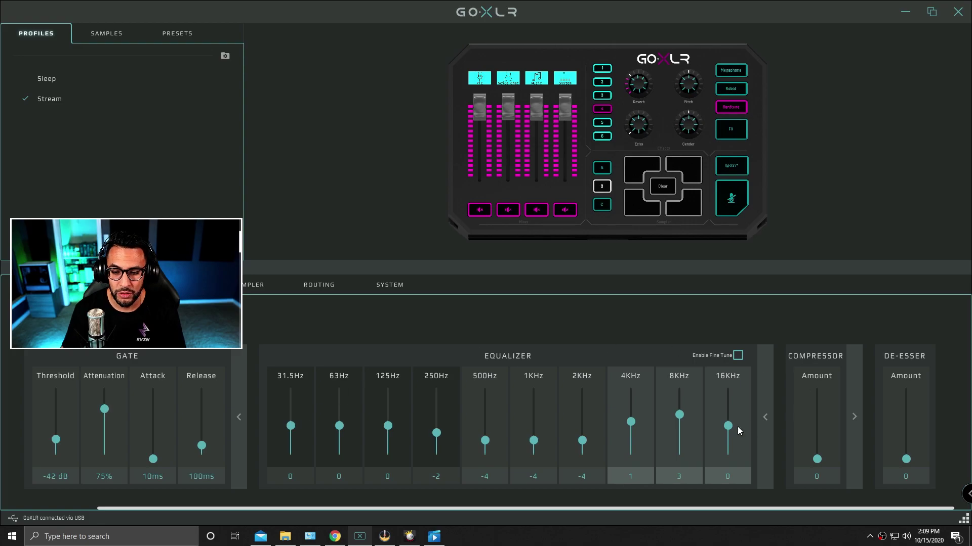
pyautogui.click(728, 416)
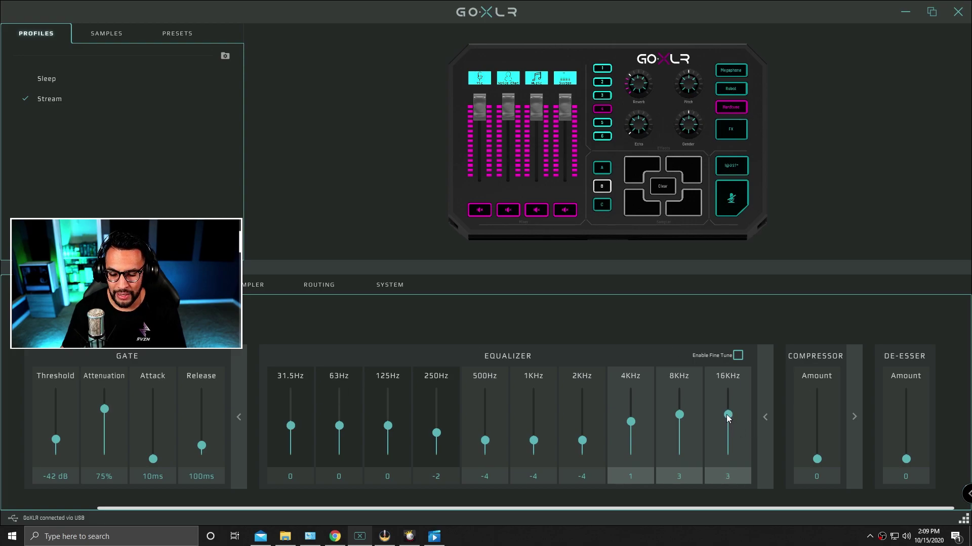
pyautogui.moveTo(728, 415); pyautogui.dragTo(727, 416)
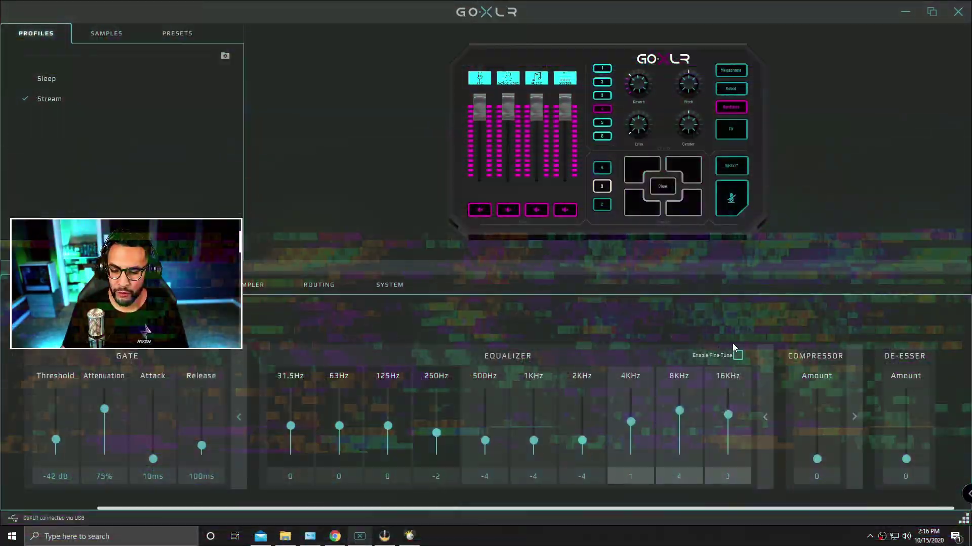
# Expand the compressor's detailed settings and set its threshold to -16 dB.
pyautogui.click(854, 417)
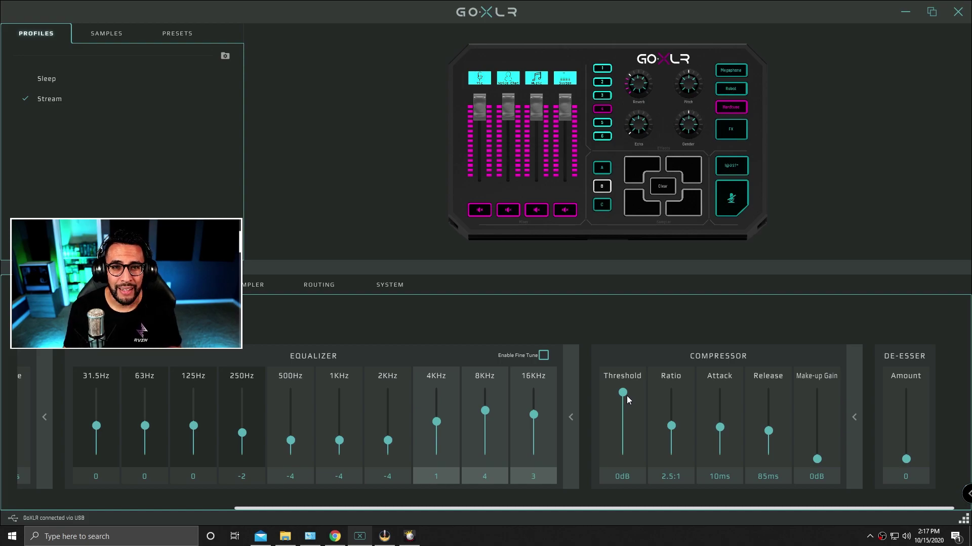
pyautogui.moveTo(624, 393); pyautogui.dragTo(625, 449)
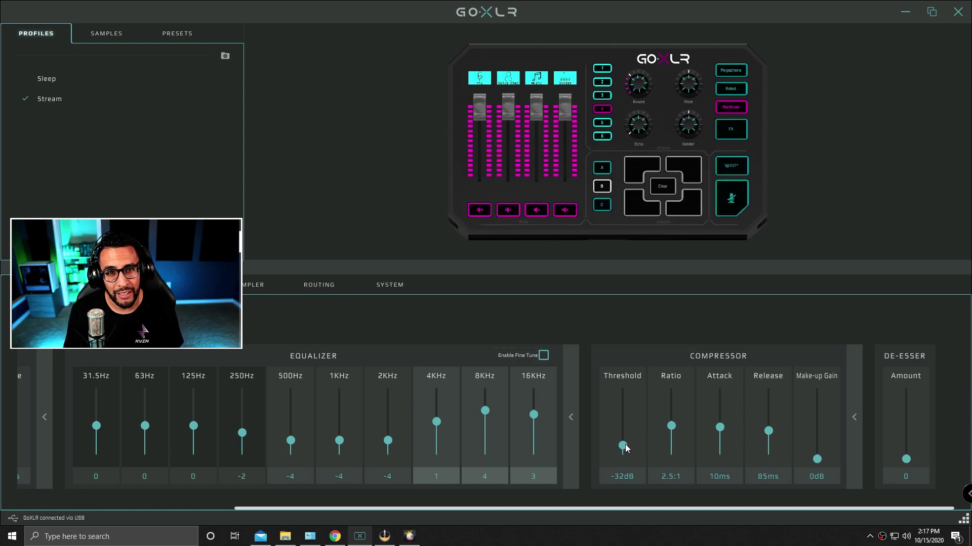
pyautogui.moveTo(626, 448); pyautogui.dragTo(631, 420)
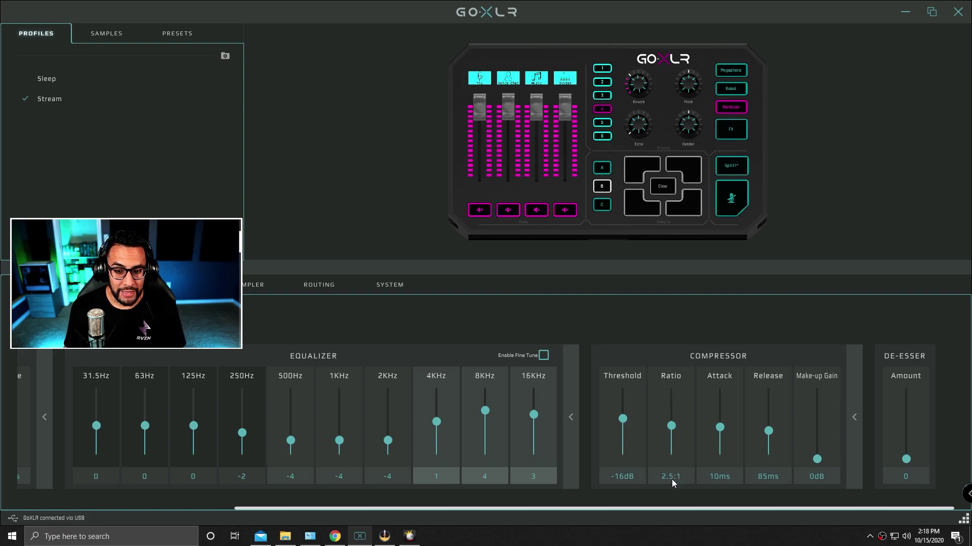
# Set the compressor's ratio to 4:1.
pyautogui.click(673, 431)
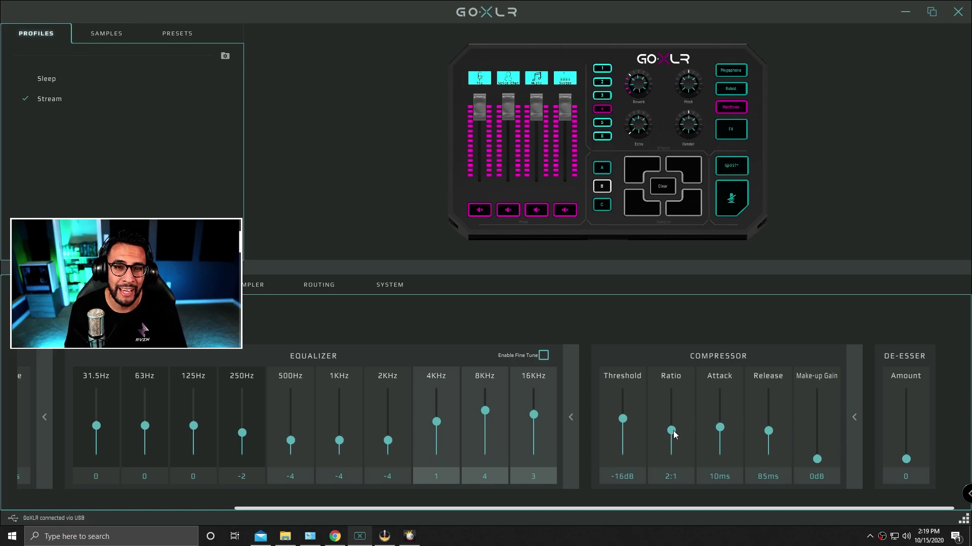
pyautogui.moveTo(673, 435)
pyautogui.mouseDown()
pyautogui.moveTo(673, 455)
pyautogui.moveTo(672, 393)
pyautogui.moveTo(672, 417)
pyautogui.mouseUp()
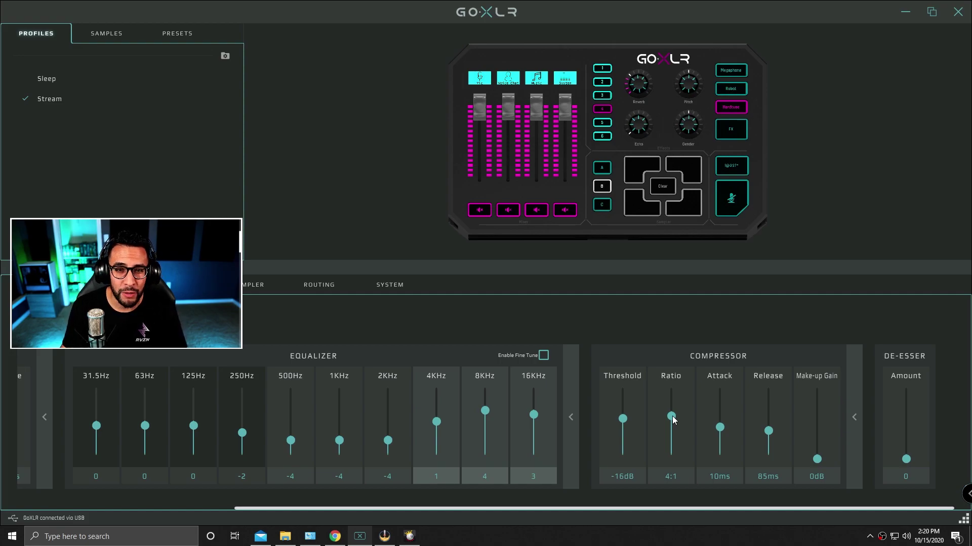
pyautogui.moveTo(671, 417)
pyautogui.mouseDown()
pyautogui.moveTo(678, 459)
pyautogui.moveTo(673, 416)
pyautogui.mouseUp()
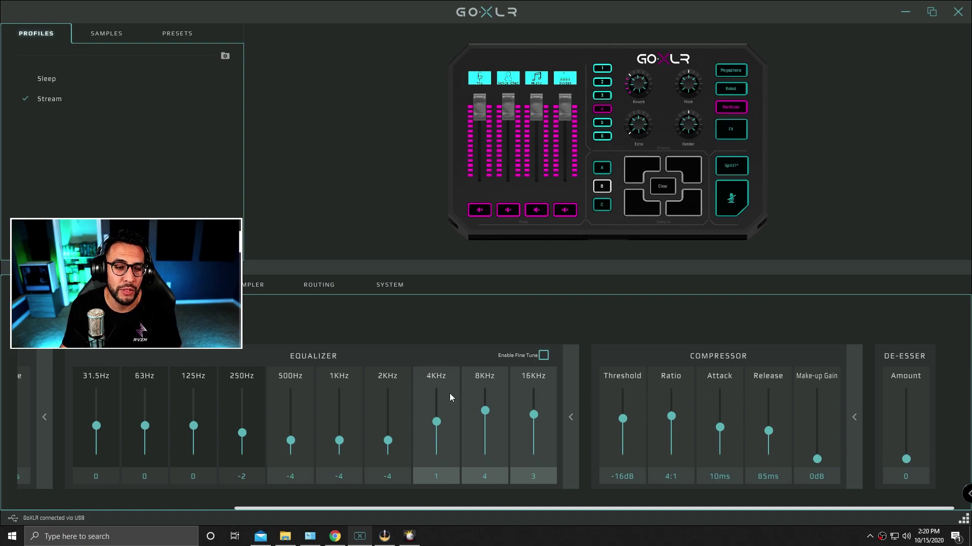
pyautogui.hscroll(-3, 161, 450)
pyautogui.hscroll(3, 169, 399)
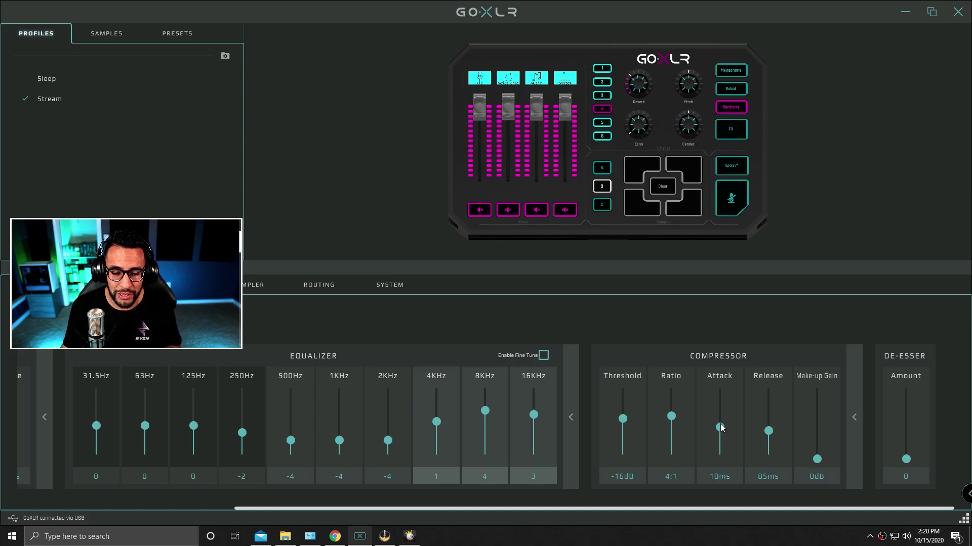
# Try a faster compressor attack, and settle on an attack of 23 ms and a release of 100 ms.
pyautogui.moveTo(720, 428); pyautogui.dragTo(722, 459)
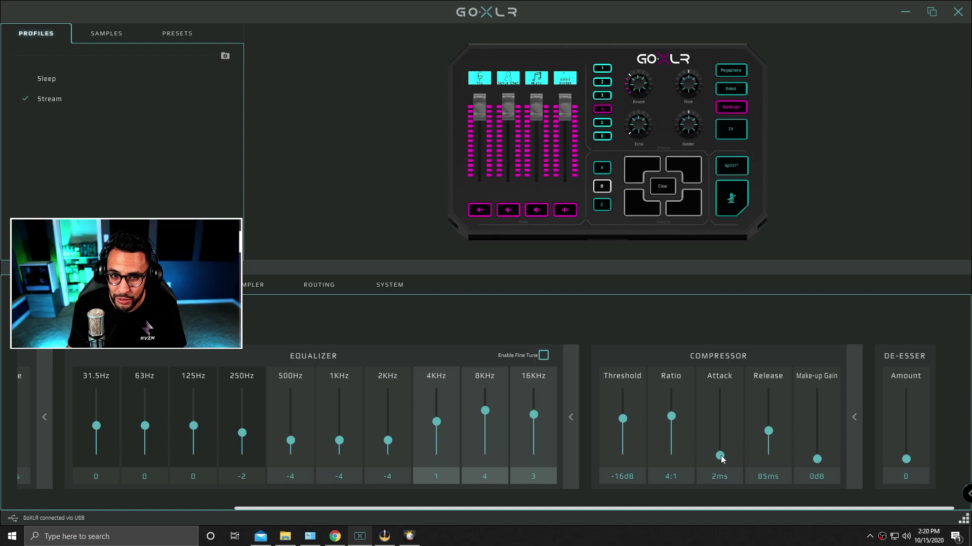
pyautogui.moveTo(721, 456); pyautogui.dragTo(722, 430)
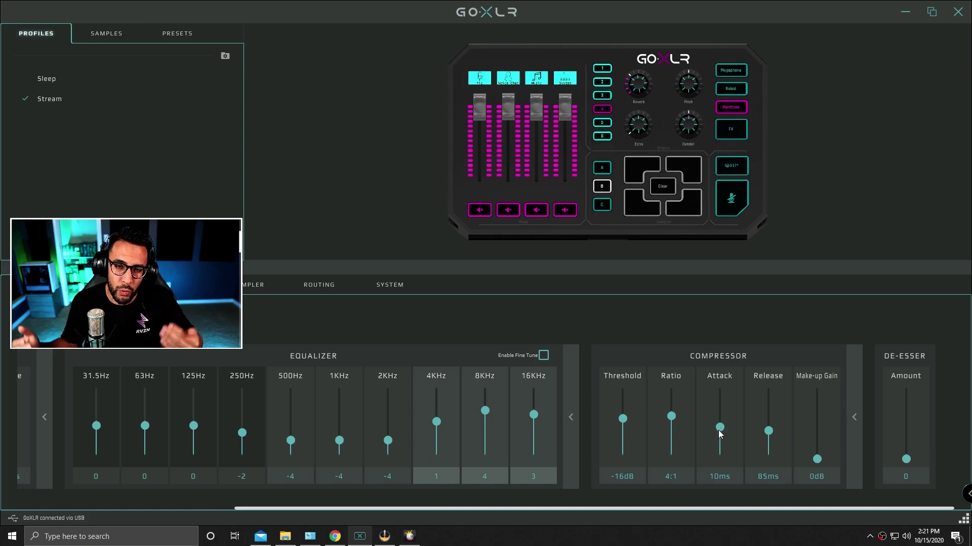
pyautogui.moveTo(719, 433); pyautogui.dragTo(719, 407)
pyautogui.moveTo(769, 431)
pyautogui.mouseDown()
pyautogui.moveTo(769, 451)
pyautogui.moveTo(771, 422)
pyautogui.mouseUp()
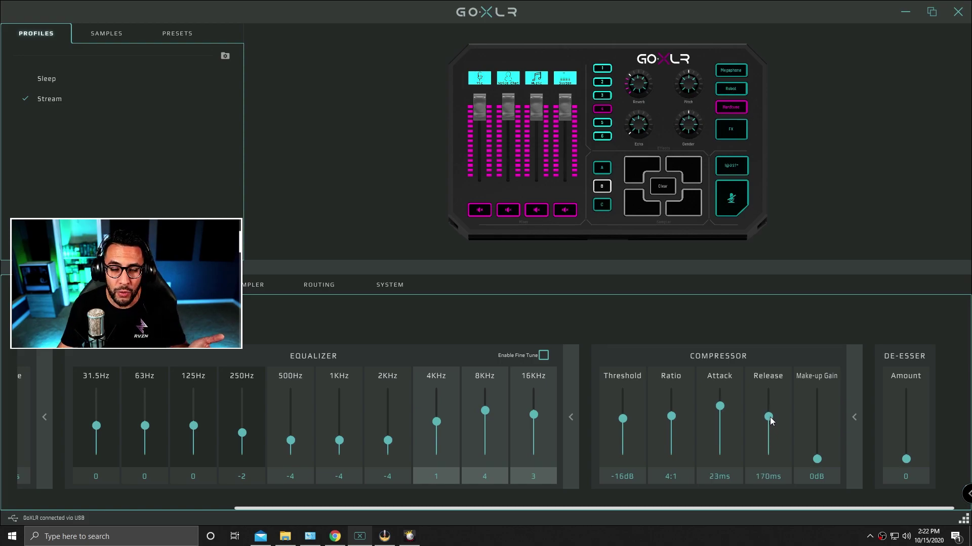
pyautogui.moveTo(768, 418); pyautogui.dragTo(772, 432)
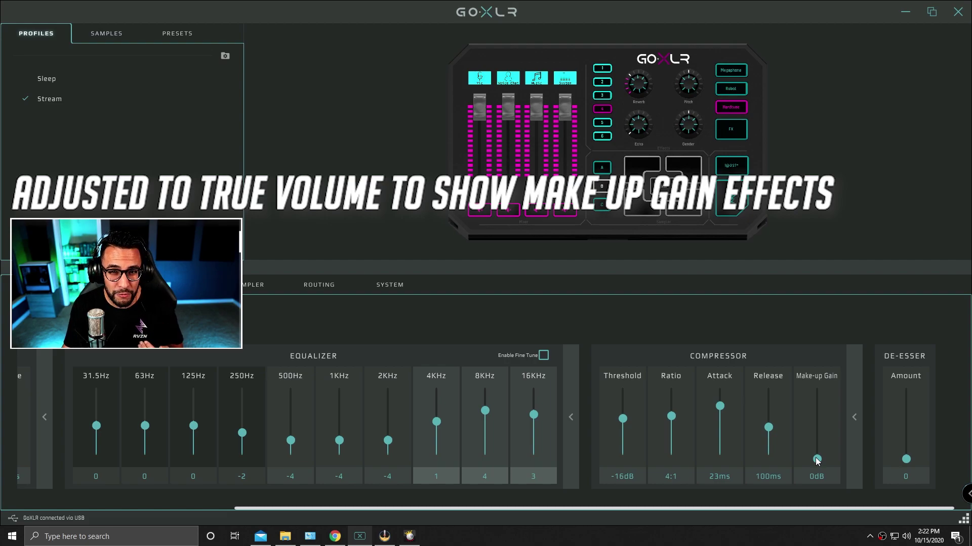
# Raise the compressor's make-up gain to 8 dB and on to 12 dB, checking the microphone level in OBS's audio mixer.
pyautogui.moveTo(816, 459); pyautogui.dragTo(818, 435)
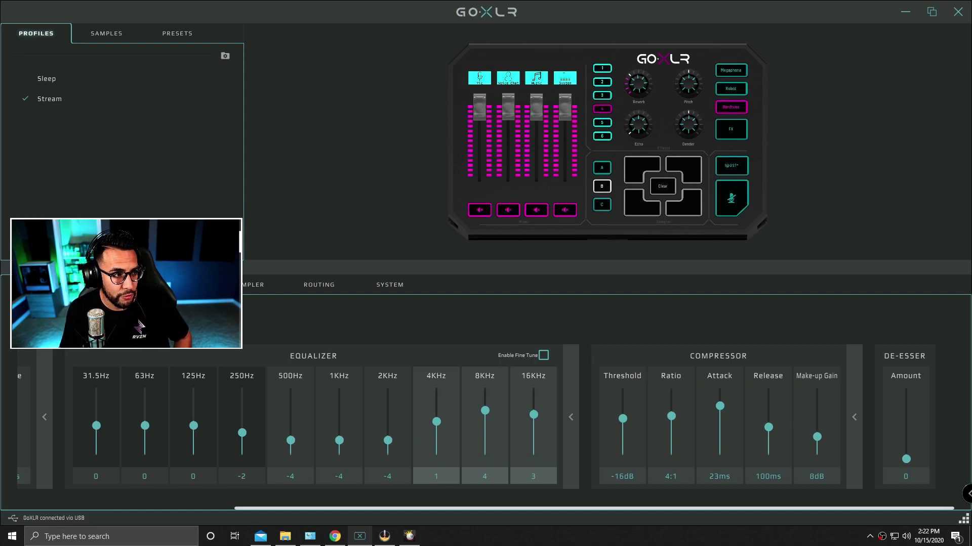
pyautogui.click(385, 537)
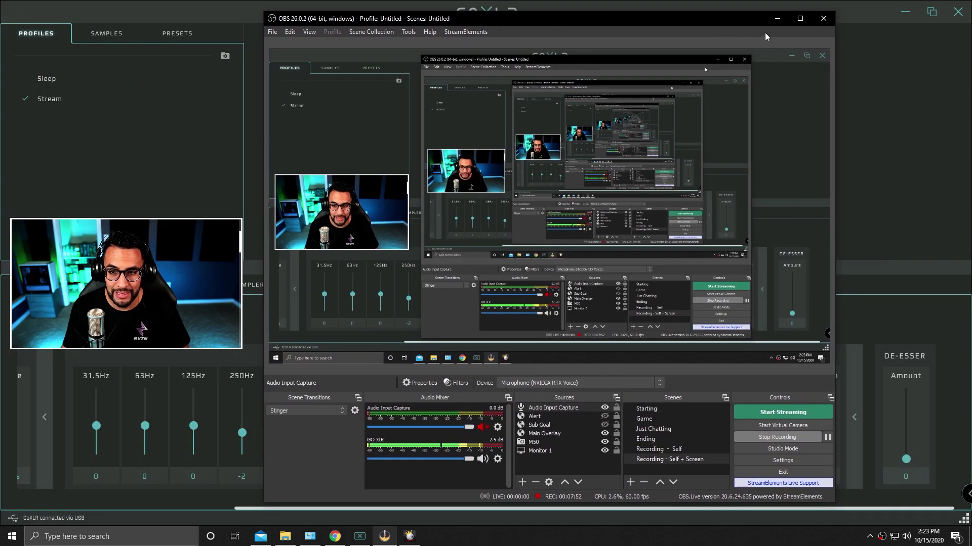
pyautogui.click(800, 20)
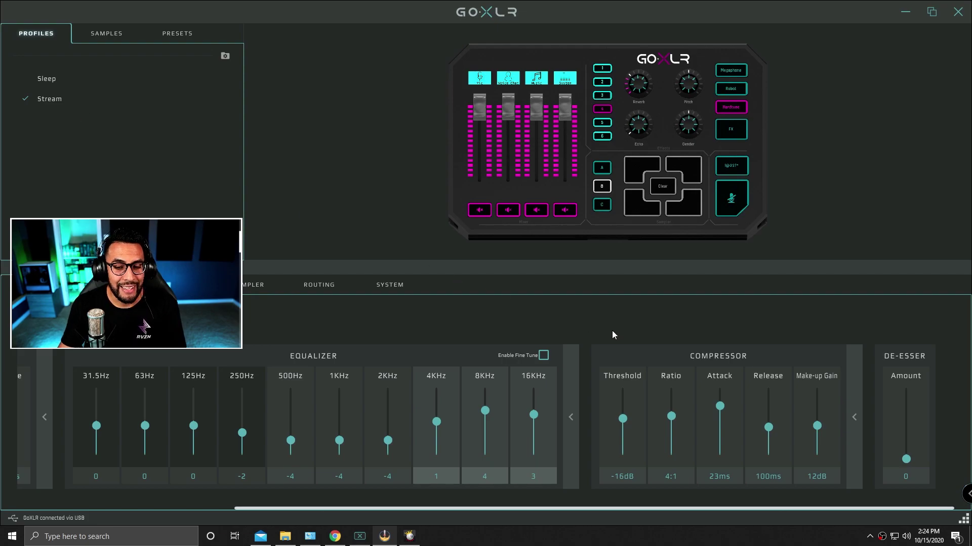
# Try a de-esser amount of 80, settle on 68, and review the gate, equalizer and compressor settings.
pyautogui.moveTo(909, 462); pyautogui.dragTo(917, 410)
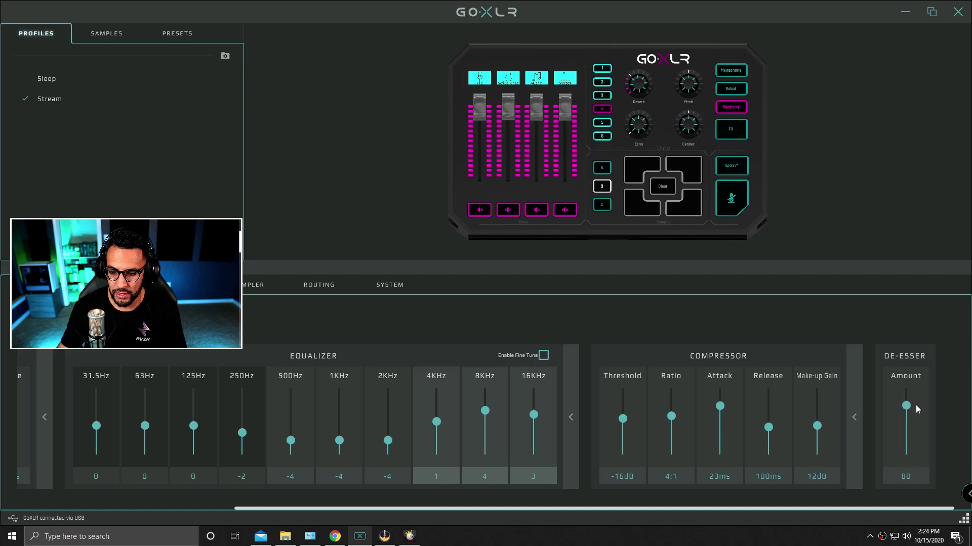
pyautogui.hscroll(-5, 489, 402)
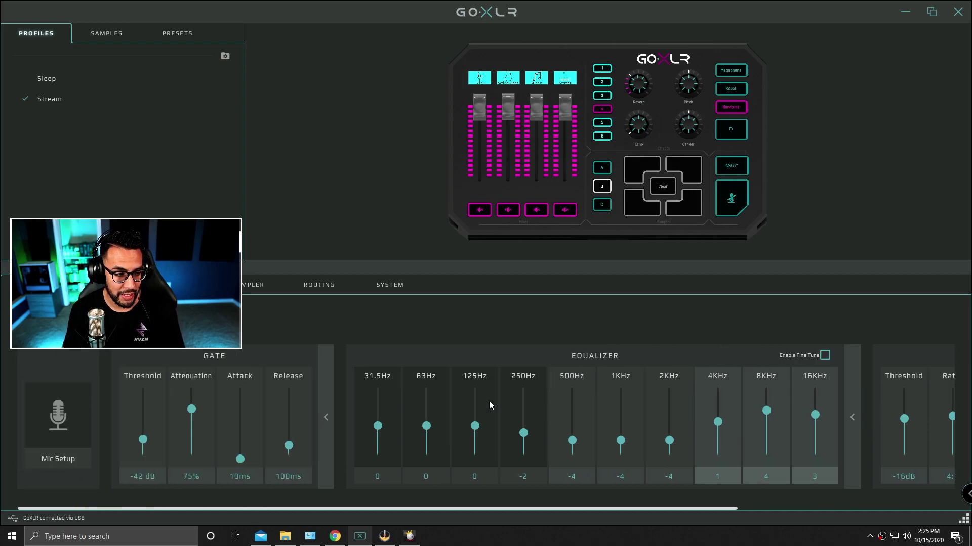
pyautogui.hscroll(5, 489, 401)
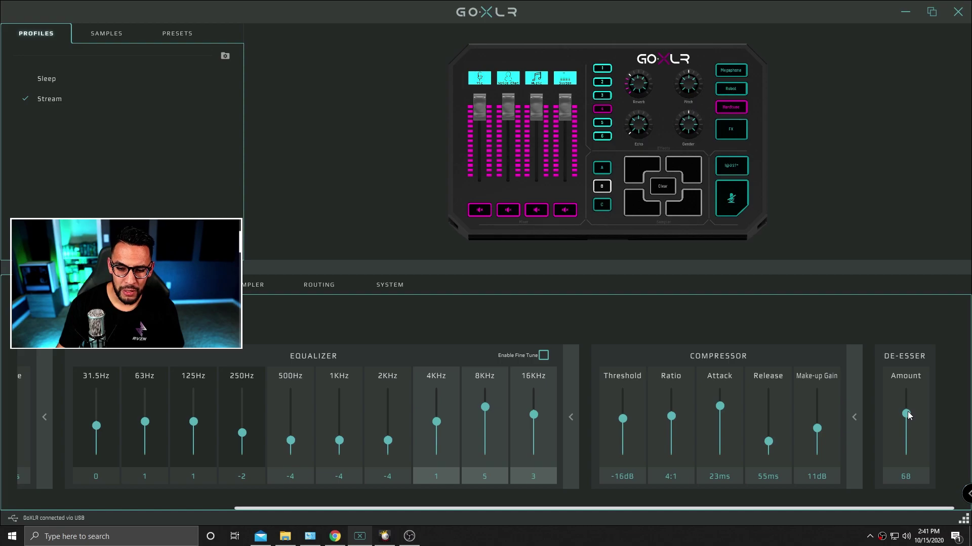
pyautogui.moveTo(909, 415)
pyautogui.mouseDown()
pyautogui.moveTo(909, 394)
pyautogui.moveTo(914, 426)
pyautogui.moveTo(914, 417)
pyautogui.mouseUp()
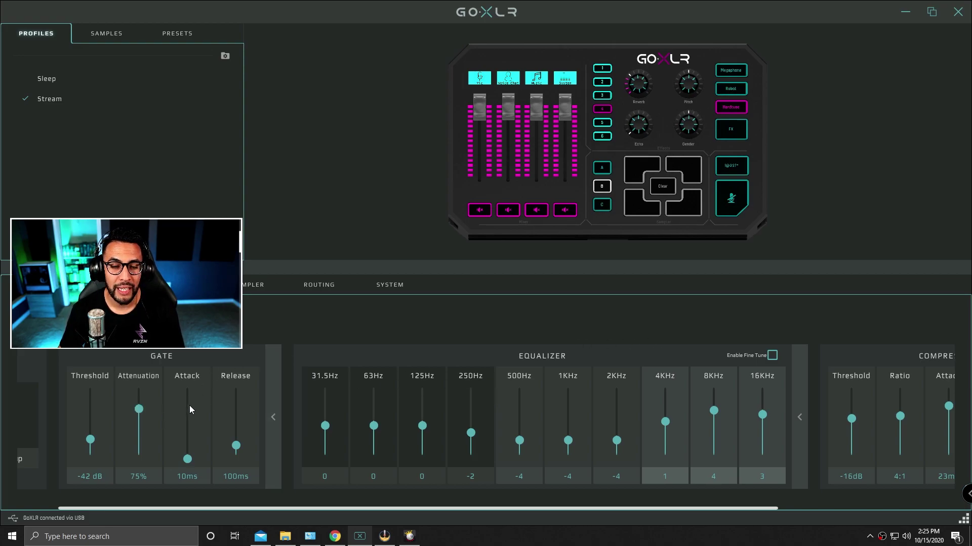
pyautogui.hscroll(5, 502, 394)
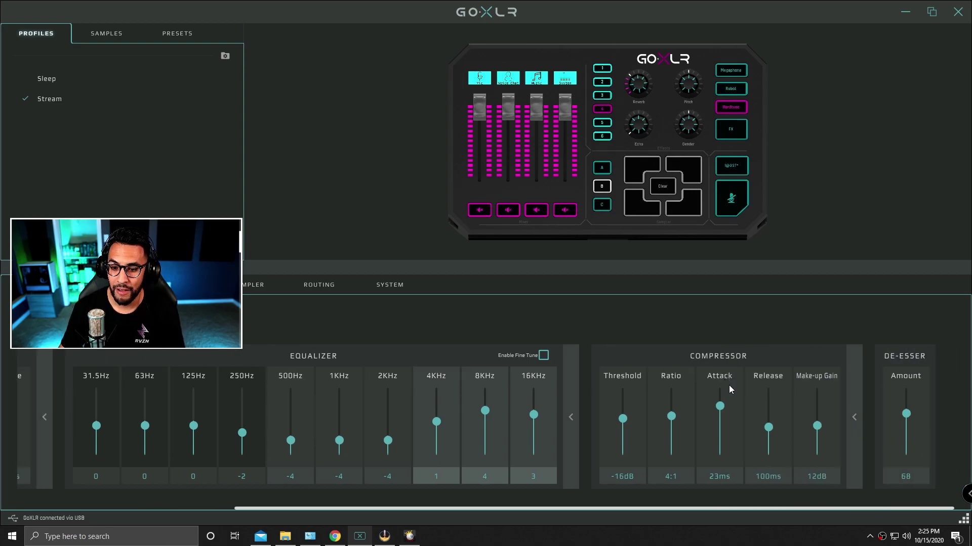
pyautogui.hscroll(-5, 584, 405)
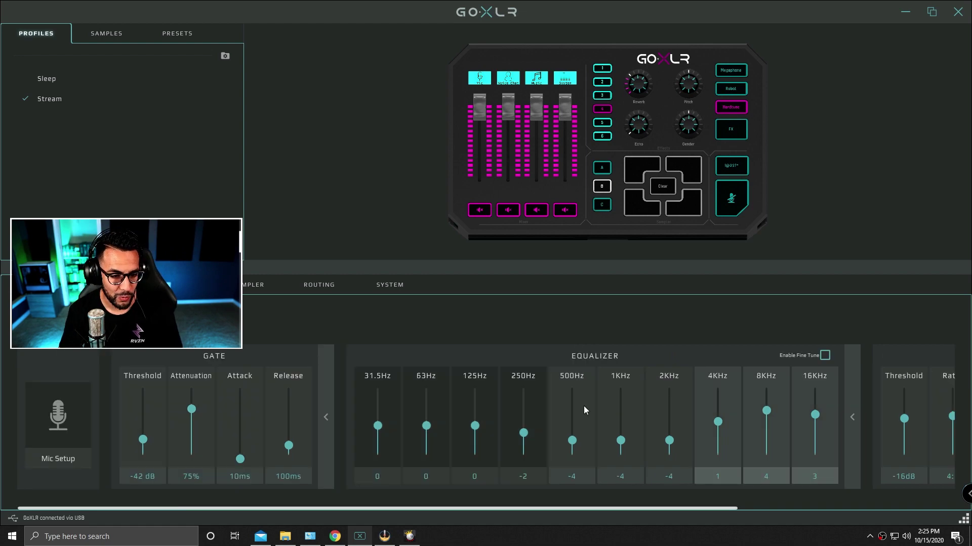